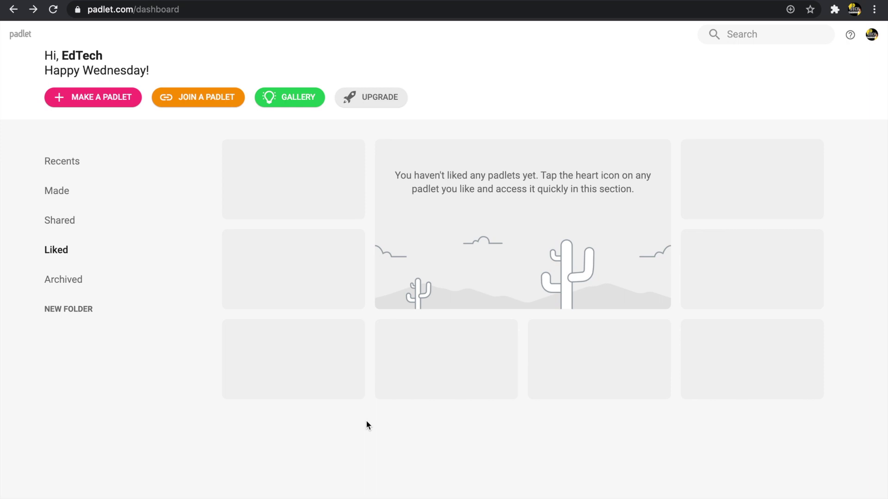
# Step: Create a new padlet using the blank Shelf layout
pyautogui.click(106, 107)
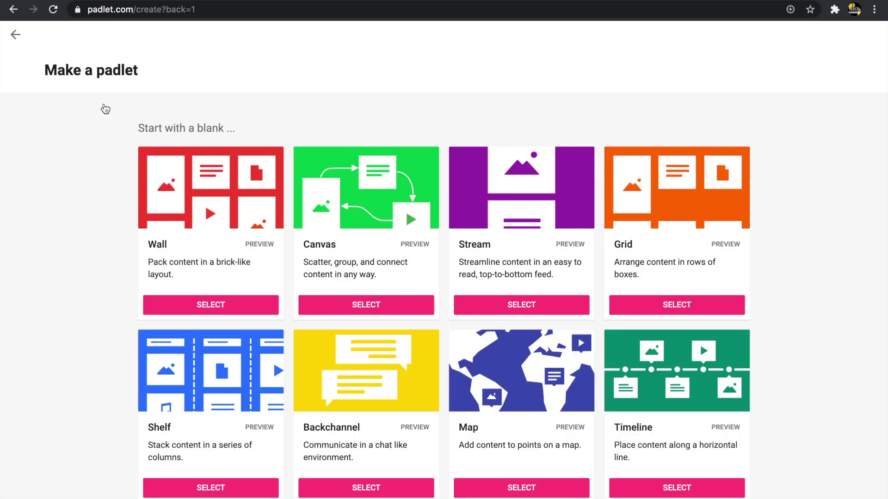
pyautogui.scroll(-2, 105, 109)
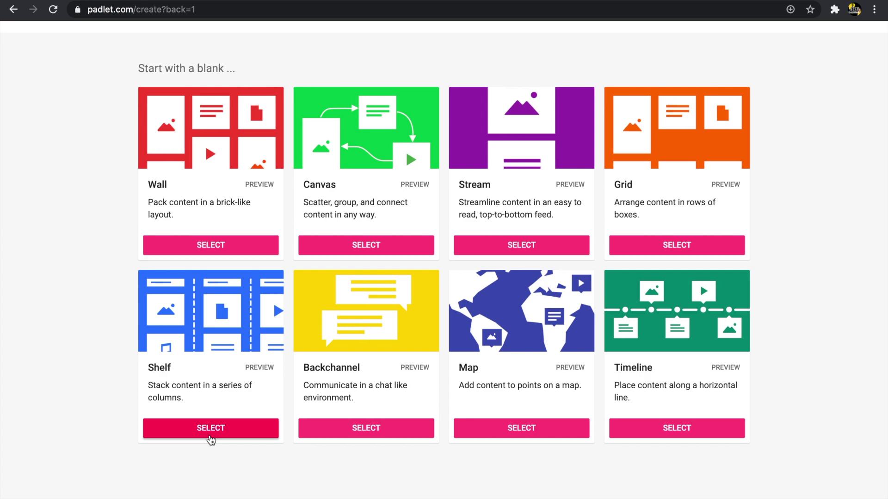
pyautogui.click(210, 438)
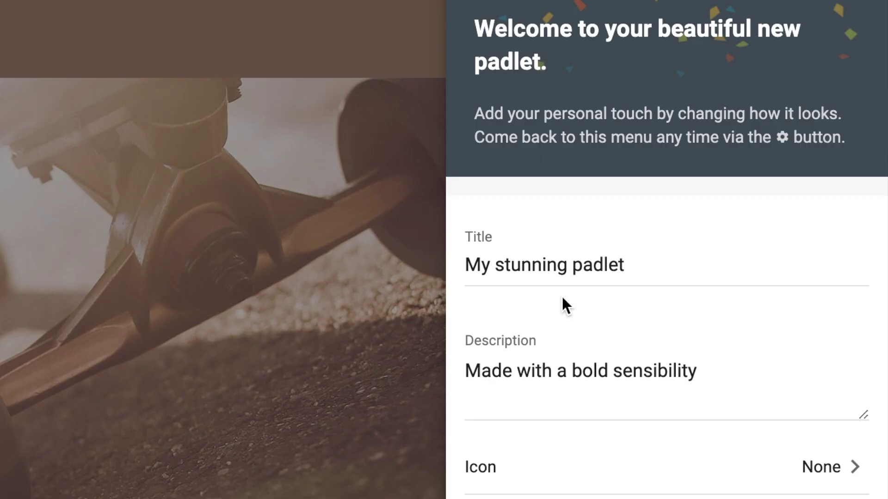
# Step: Replace the padlet's default title with "Holiday Check-In"
pyautogui.click(633, 267)
pyautogui.tripleClick(468, 265)
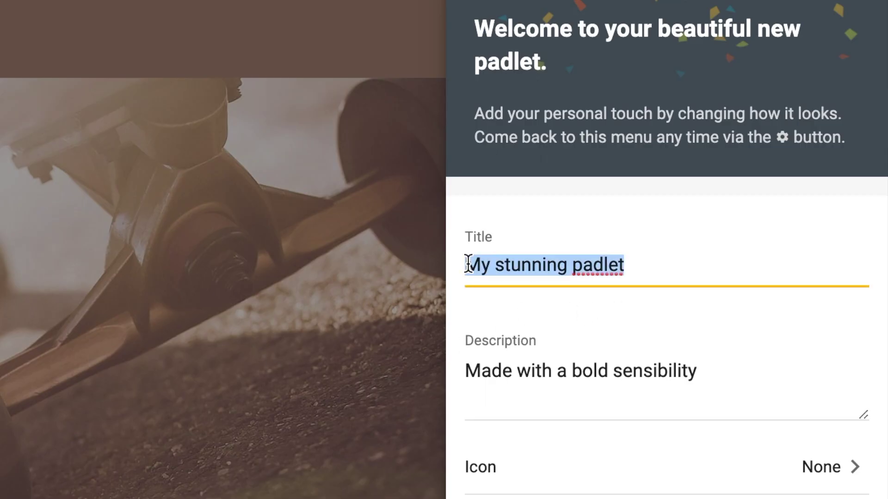
pyautogui.write('Holiday Che')
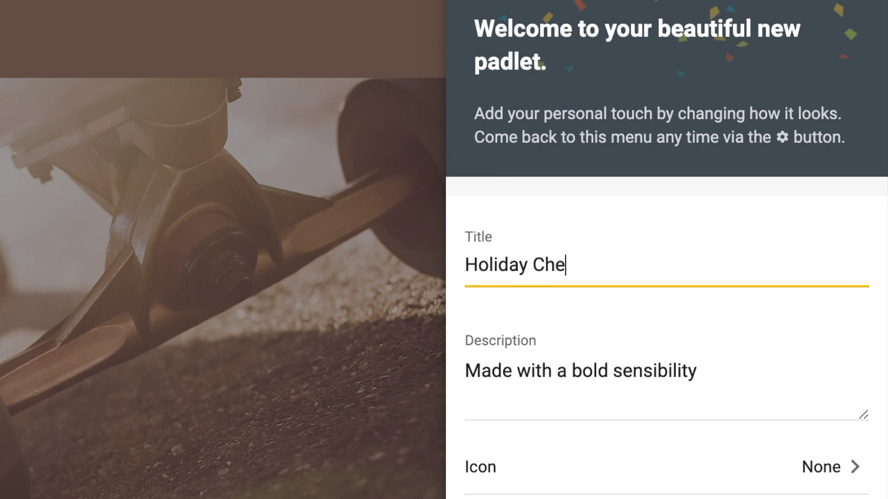
pyautogui.write('ck-In')
# Step: Replace the description with "Write a rose (highlight), thorn (difficulty), and bud (looking forward to) of your week."
pyautogui.click(602, 369)
pyautogui.tripleClick(602, 370)
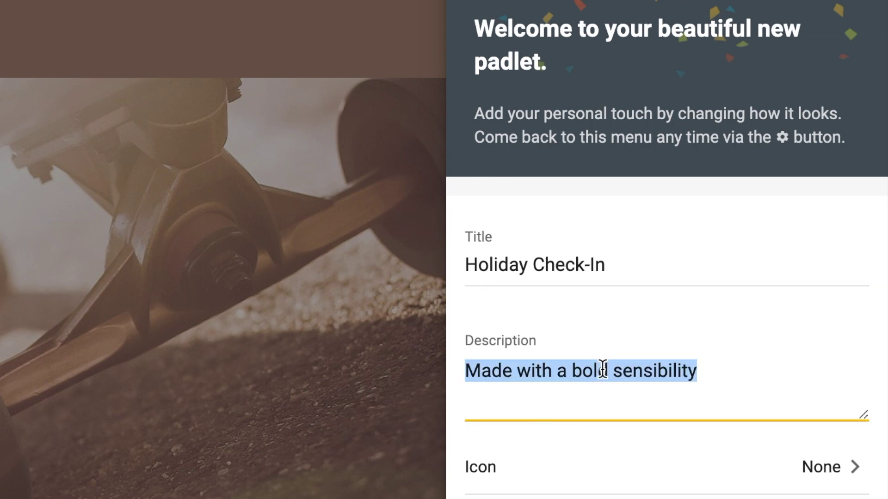
pyautogui.write('Write a ro')
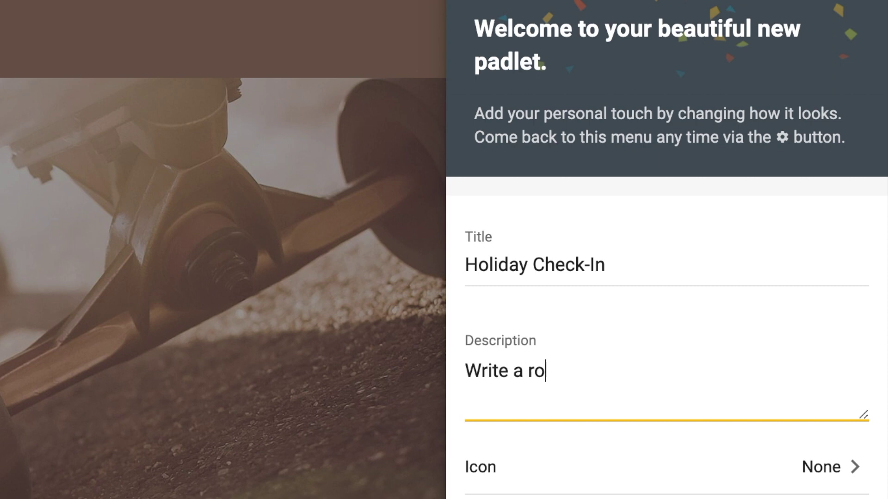
pyautogui.write('se (highlight')
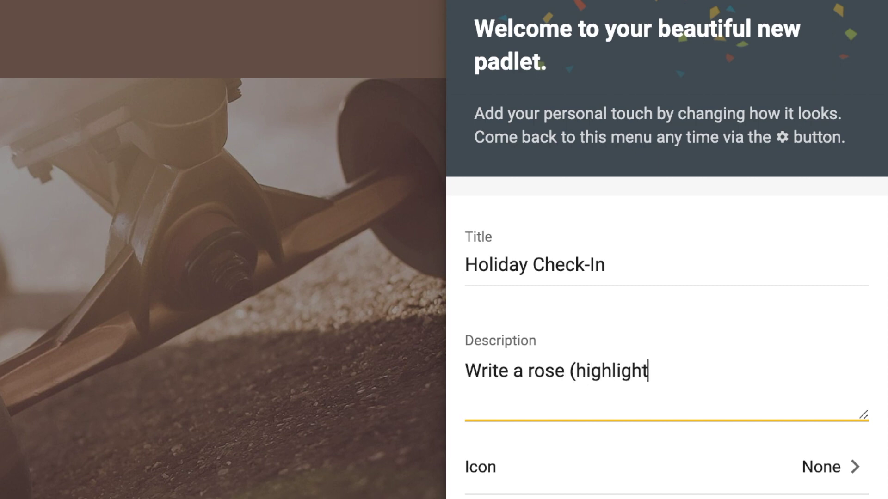
pyautogui.write('), thorn (difficulty')
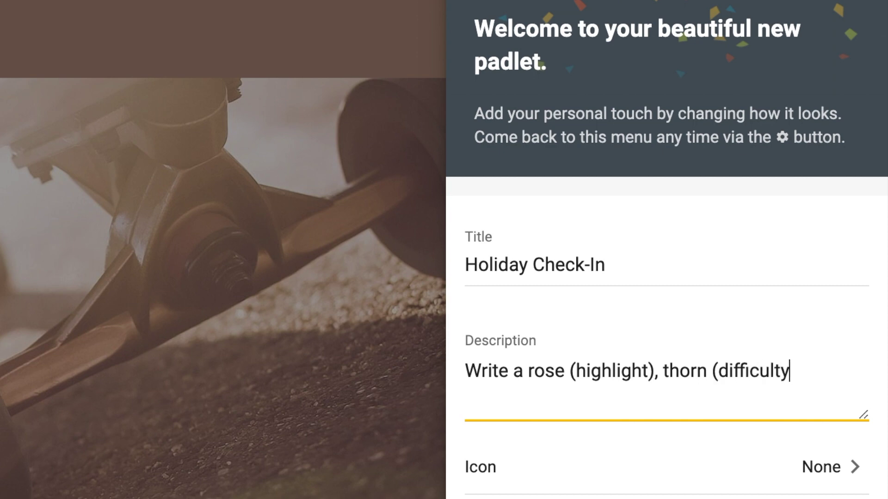
pyautogui.write('), and bu')
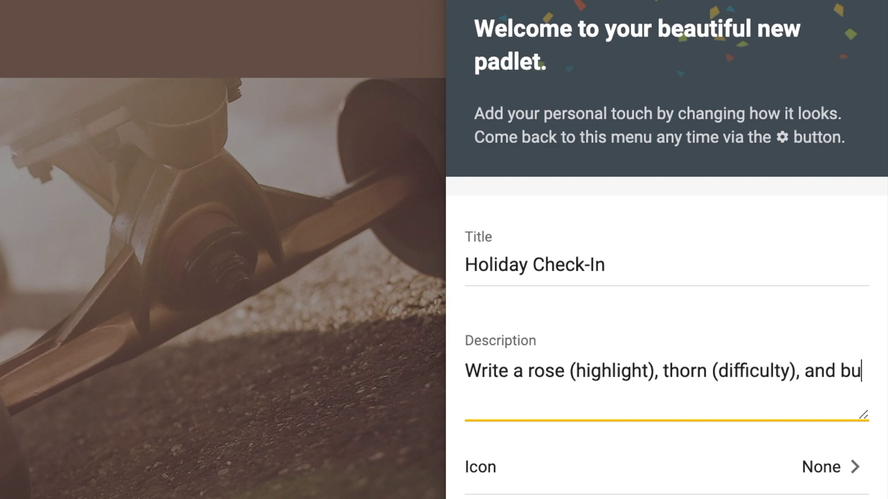
pyautogui.write('d (l')
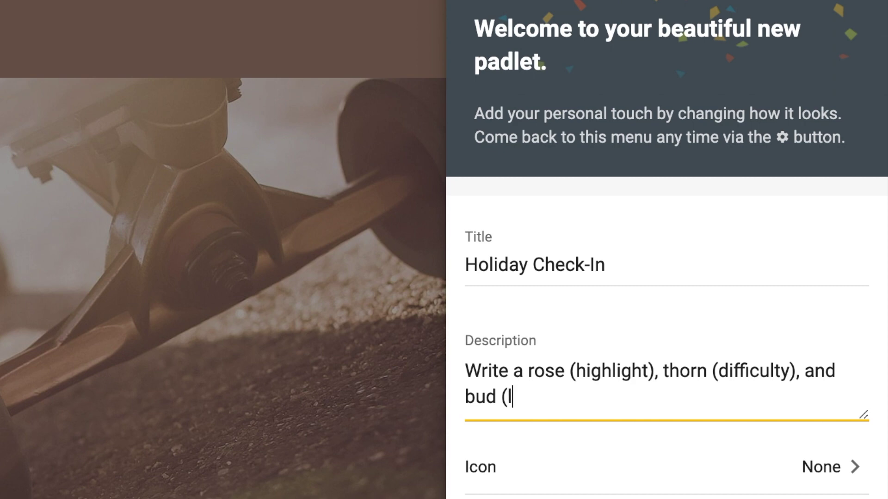
pyautogui.write('ooking forward to) of ')
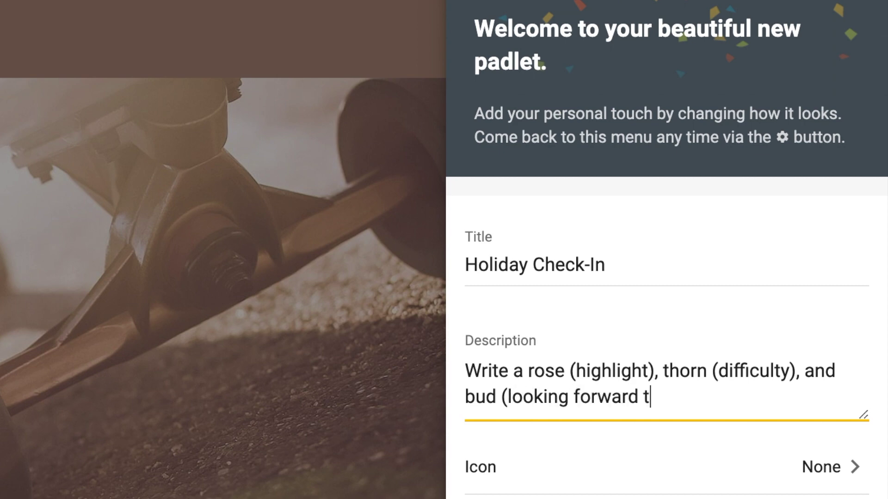
pyautogui.write('your week.')
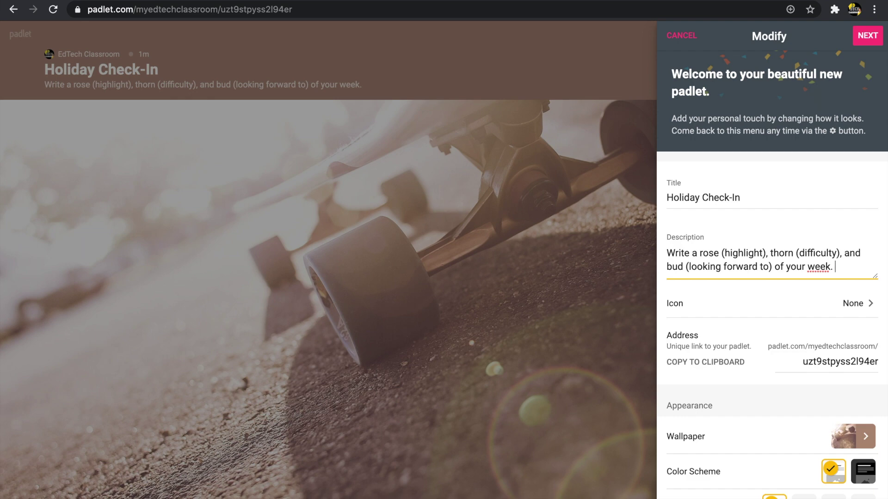
# Step: Choose the blue freezing face emoji as the padlet's icon and return to the main settings
pyautogui.click(746, 307)
pyautogui.scroll(-10, 746, 307)
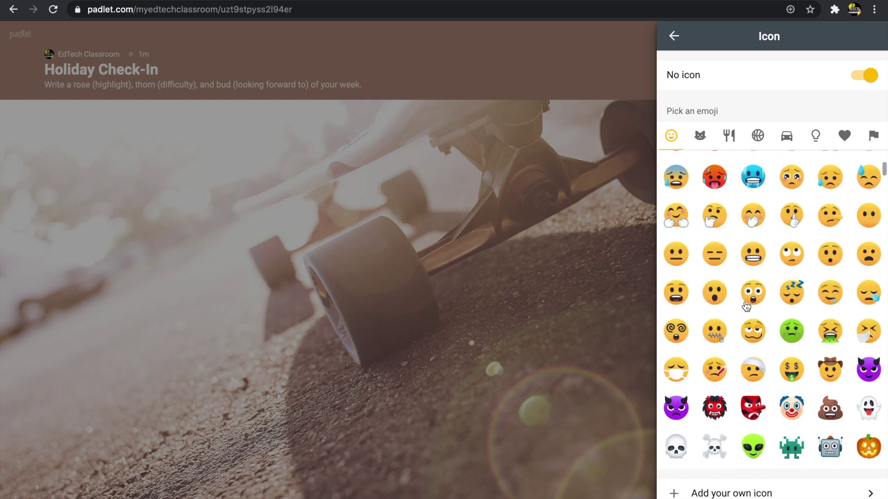
pyautogui.click(755, 179)
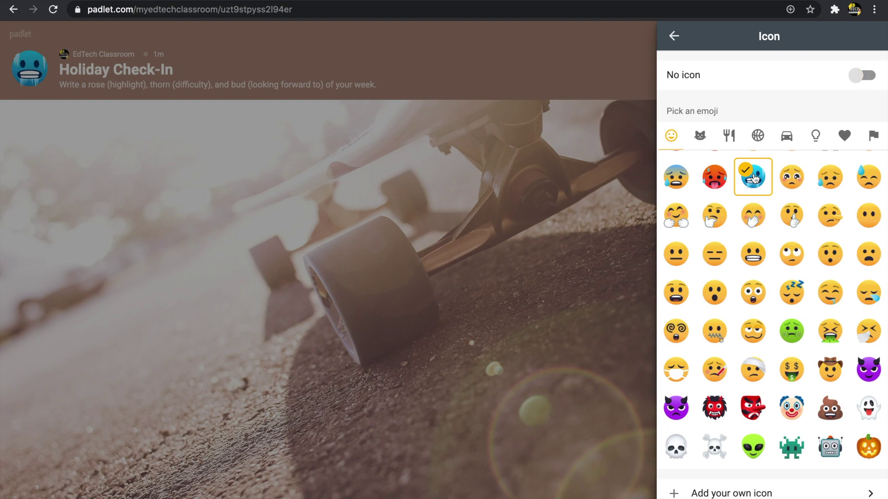
pyautogui.click(675, 37)
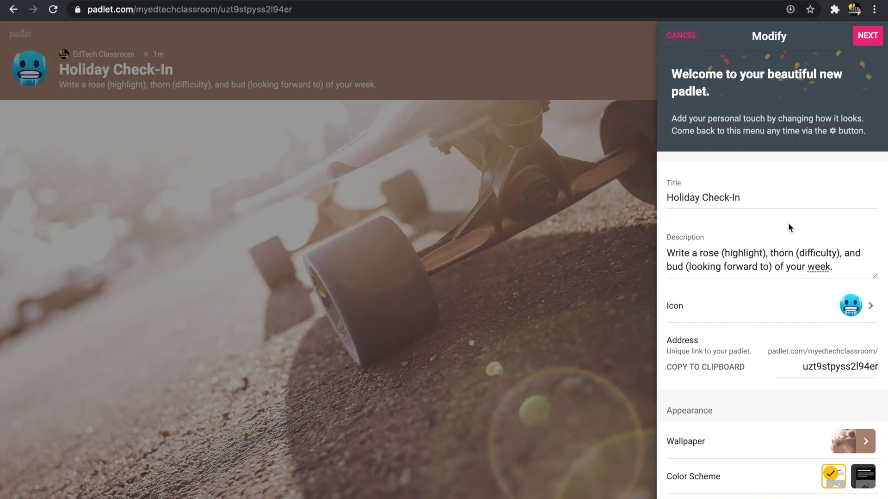
# Step: Change the ending of the padlet's unique address to "holiday"
pyautogui.scroll(-3, 784, 232)
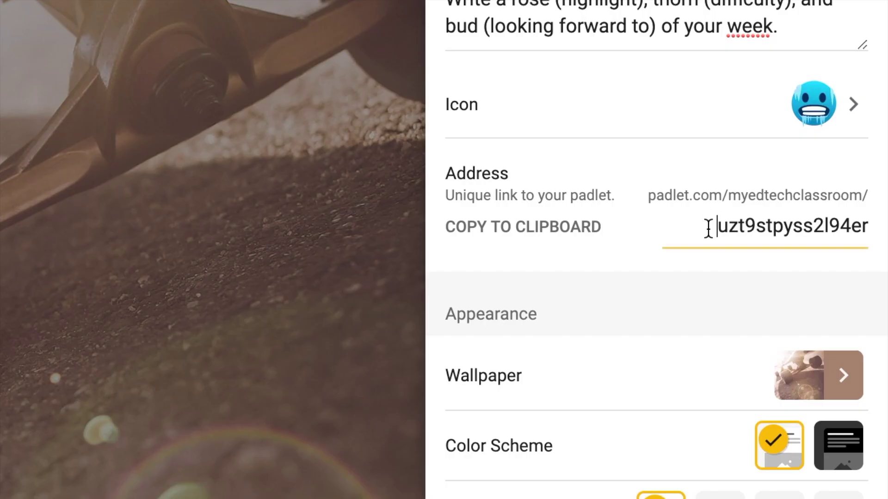
pyautogui.moveTo(707, 226); pyautogui.dragTo(872, 240)
pyautogui.write('holiday')
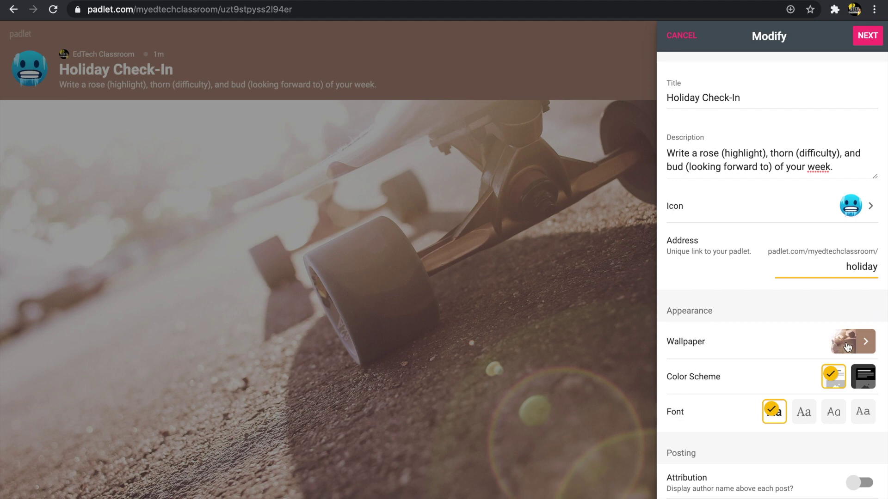
# Step: Set the padlet's wallpaper to Snow from the Pictures collection and return to the main settings
pyautogui.click(847, 347)
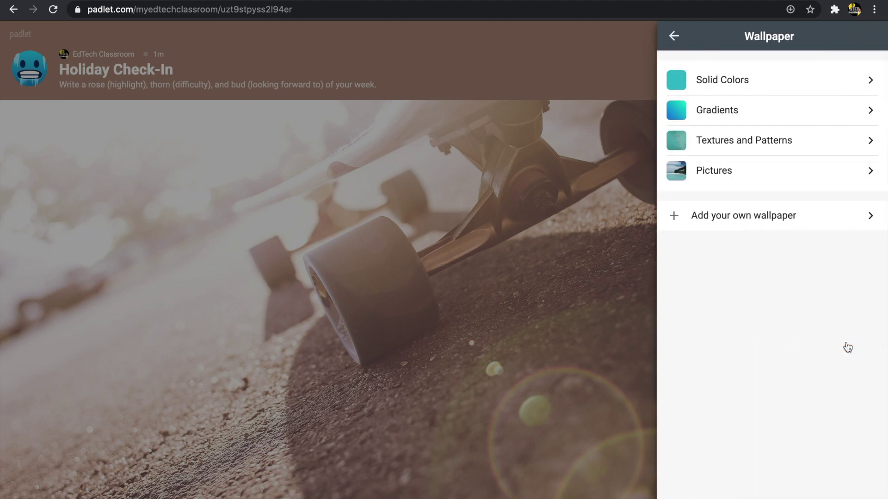
pyautogui.click(814, 145)
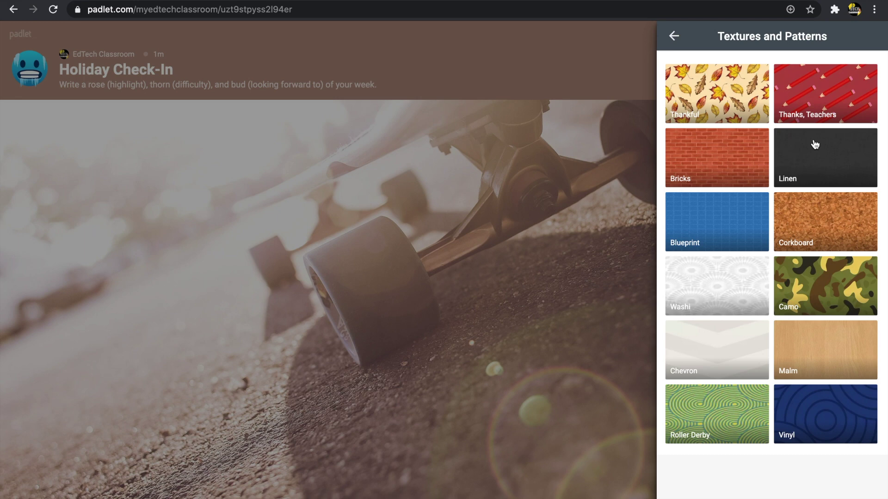
pyautogui.click(673, 36)
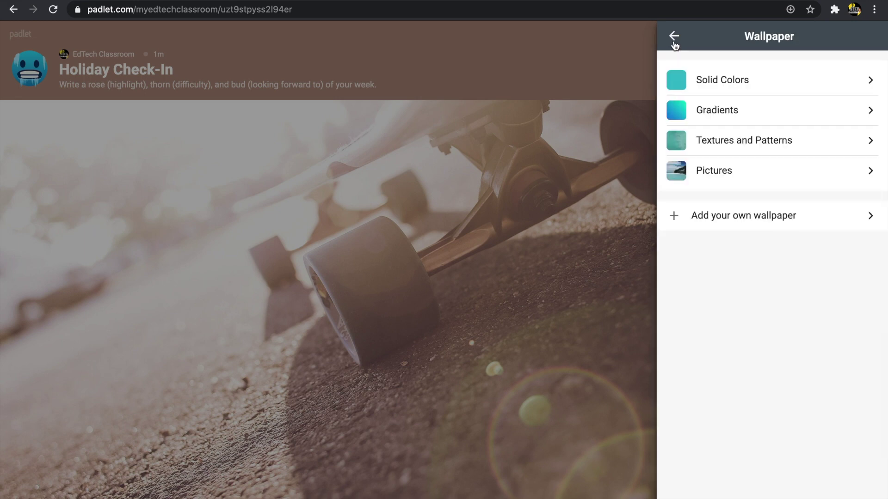
pyautogui.click(704, 169)
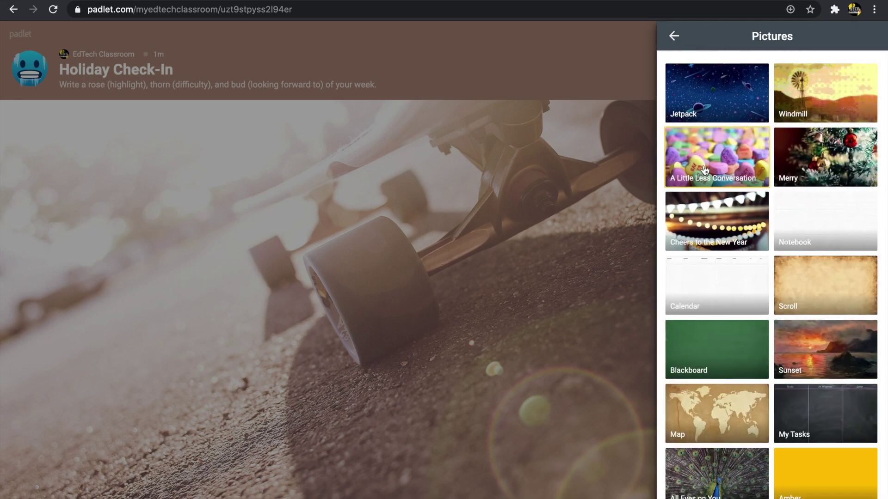
pyautogui.scroll(-7, 704, 169)
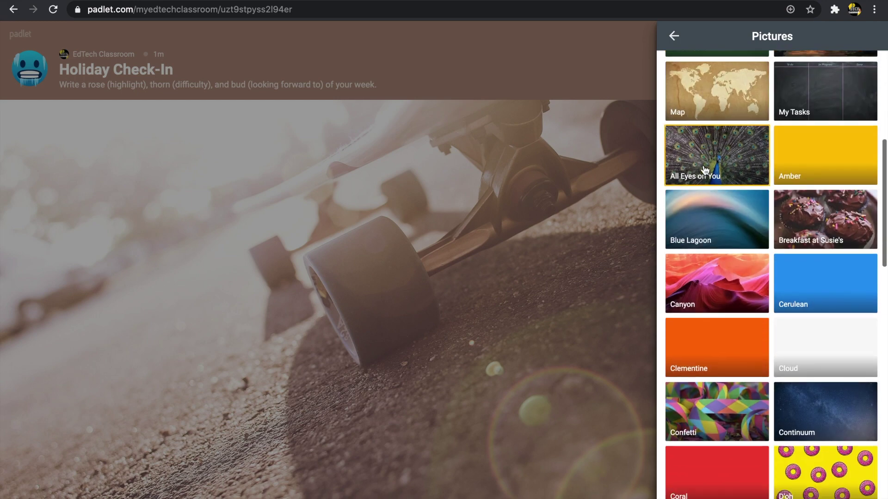
pyautogui.scroll(-10, 704, 169)
pyautogui.scroll(-9, 704, 169)
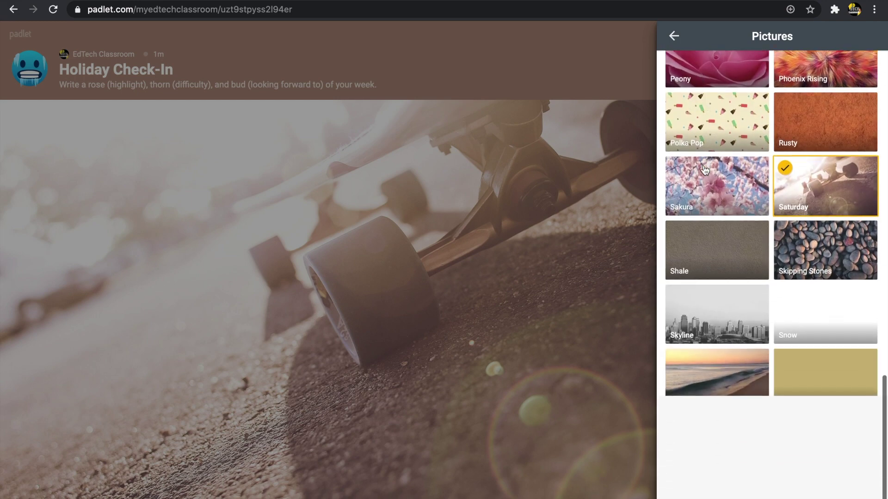
pyautogui.scroll(-1, 704, 169)
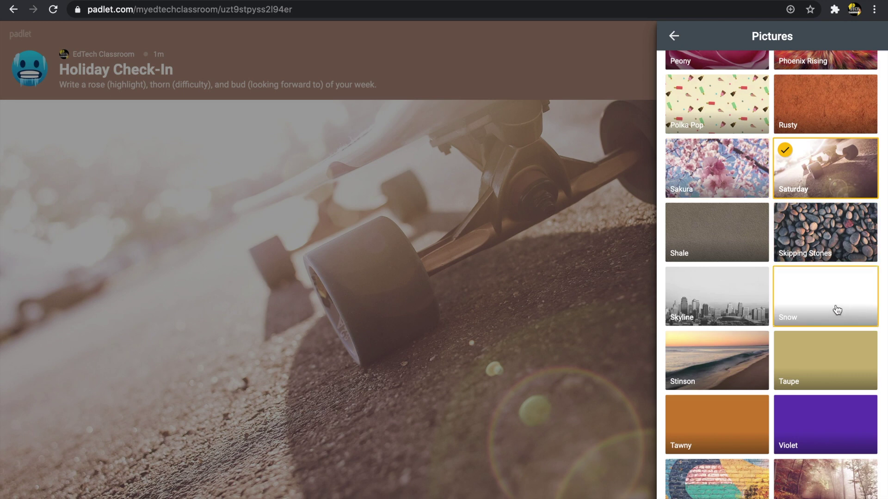
pyautogui.click(837, 310)
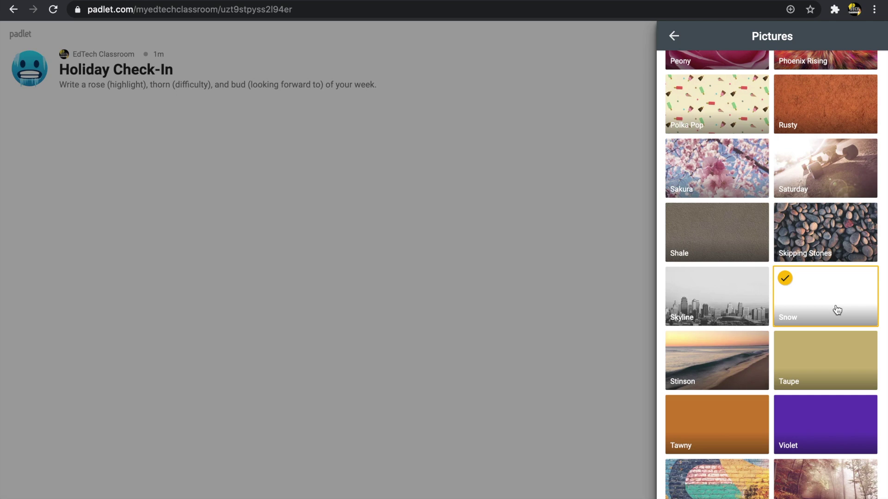
pyautogui.click(673, 37)
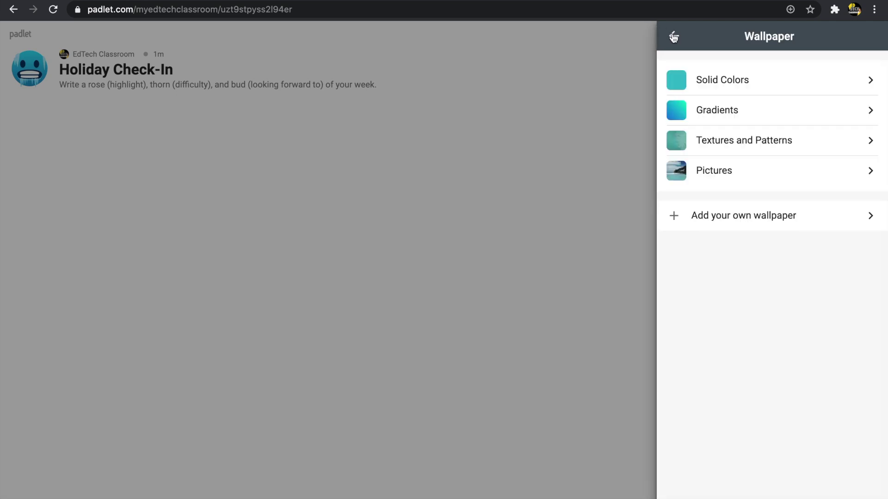
pyautogui.click(674, 36)
# Step: Change the padlet's font to the third, handwritten-looking style
pyautogui.scroll(-3, 770, 299)
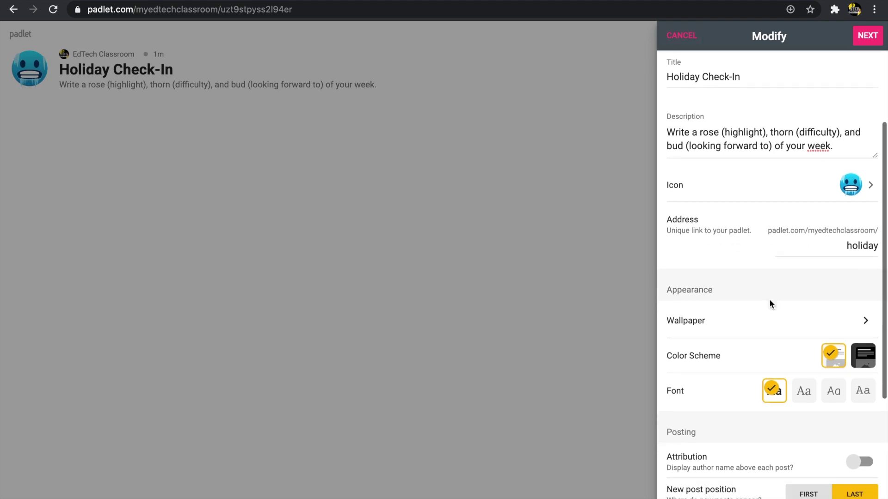
pyautogui.scroll(-1, 771, 305)
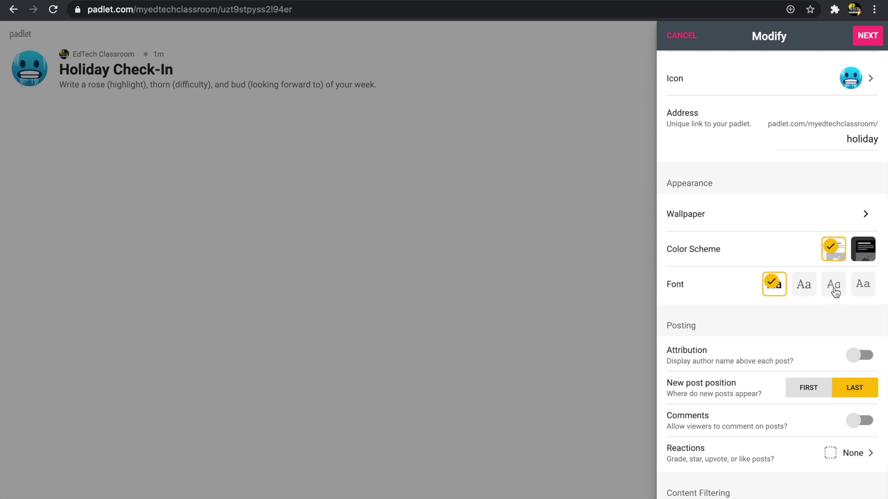
pyautogui.click(834, 285)
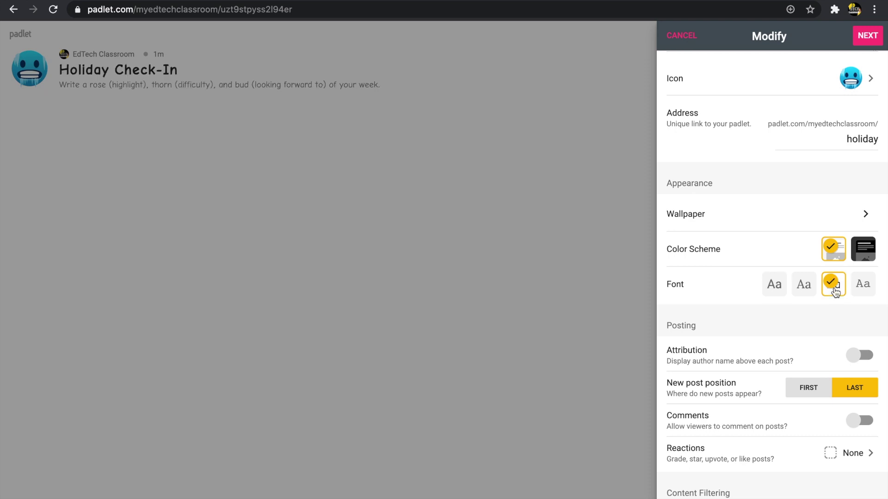
# Step: Turn on the Require Approval and Filter Profanity content filtering options
pyautogui.scroll(-3, 835, 292)
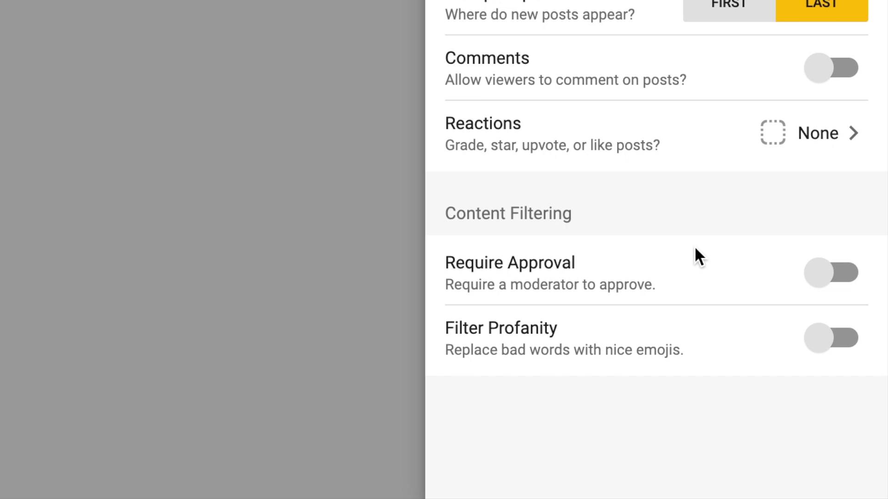
pyautogui.click(840, 276)
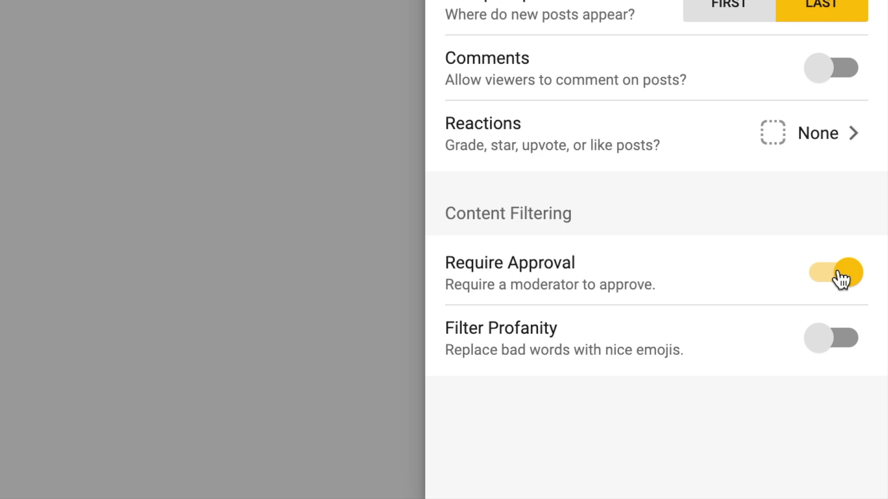
pyautogui.click(826, 344)
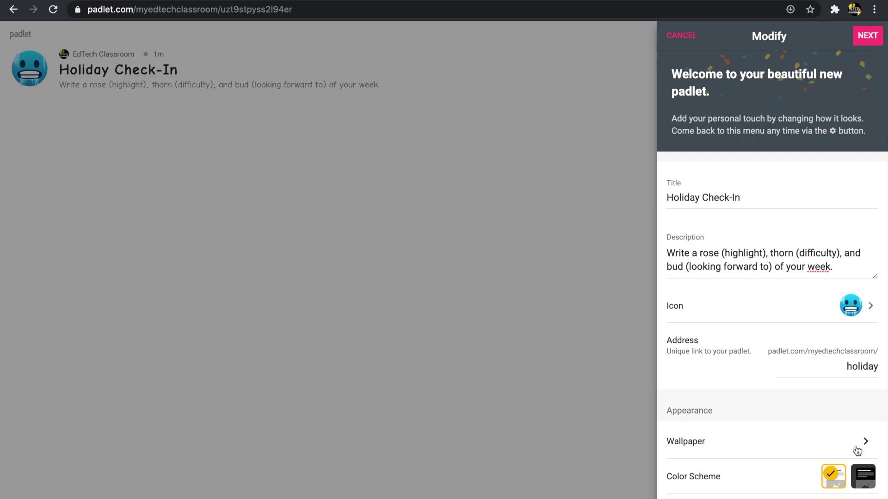
# Step: Save the padlet's setup and start posting on the board
pyautogui.click(867, 36)
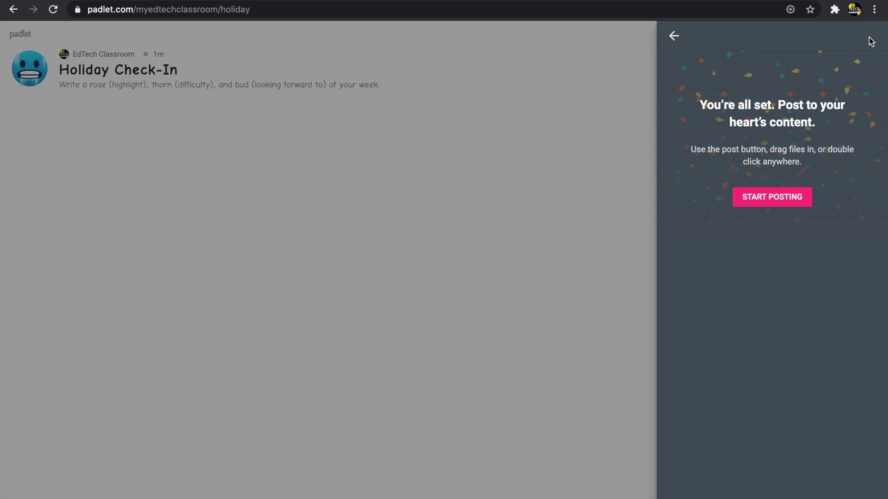
pyautogui.click(791, 204)
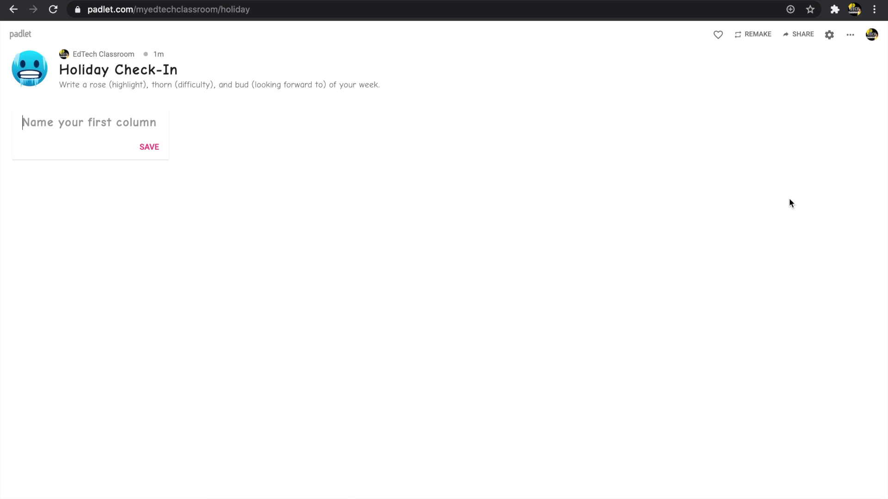
# Step: Create three columns on the board named Rose, Thorn and Bud
pyautogui.write('Rose')
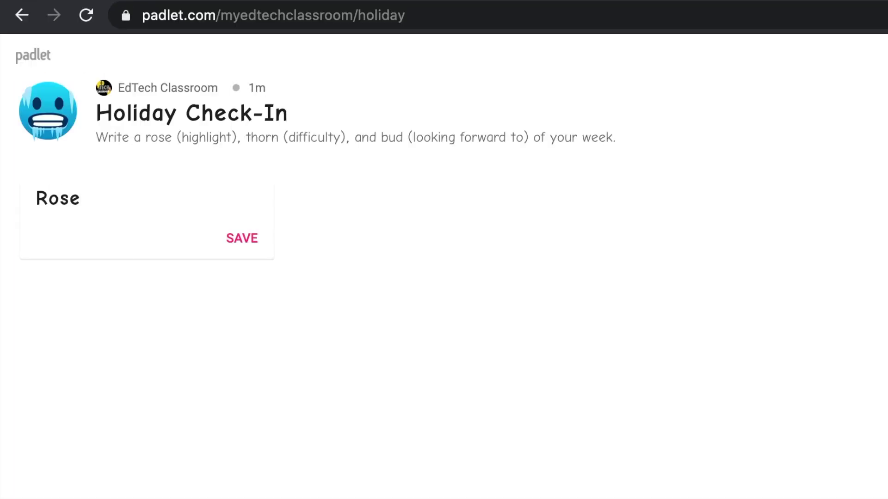
pyautogui.click(254, 245)
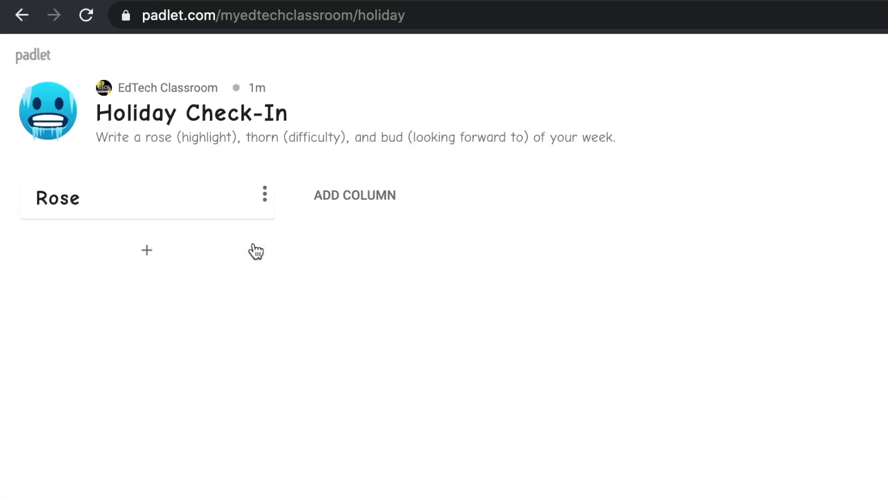
pyautogui.click(336, 204)
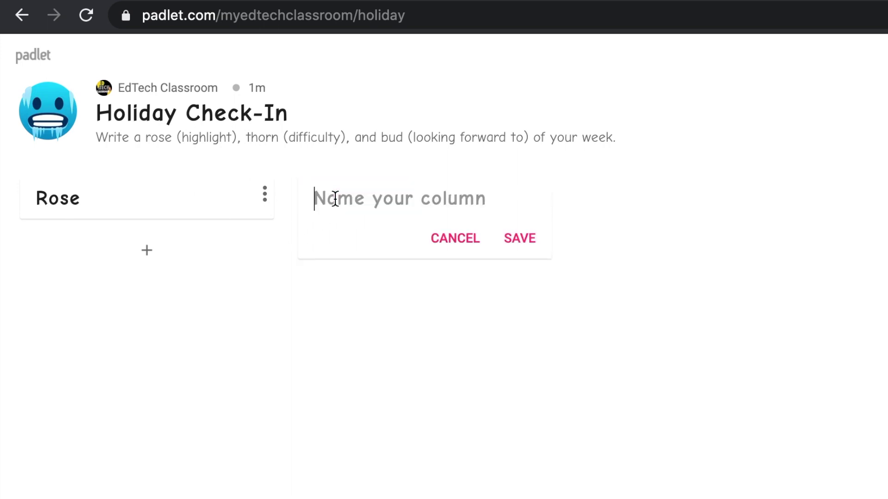
pyautogui.write('Thorn')
pyautogui.click(509, 239)
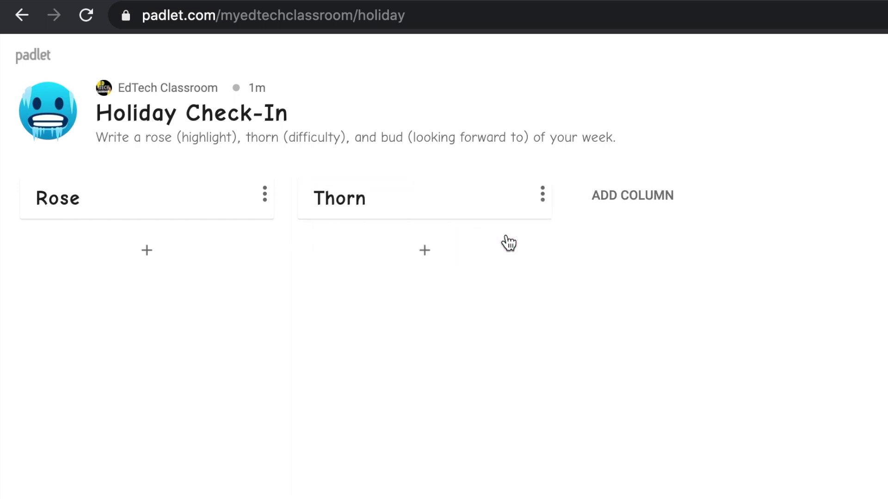
pyautogui.click(608, 199)
pyautogui.write('Bud')
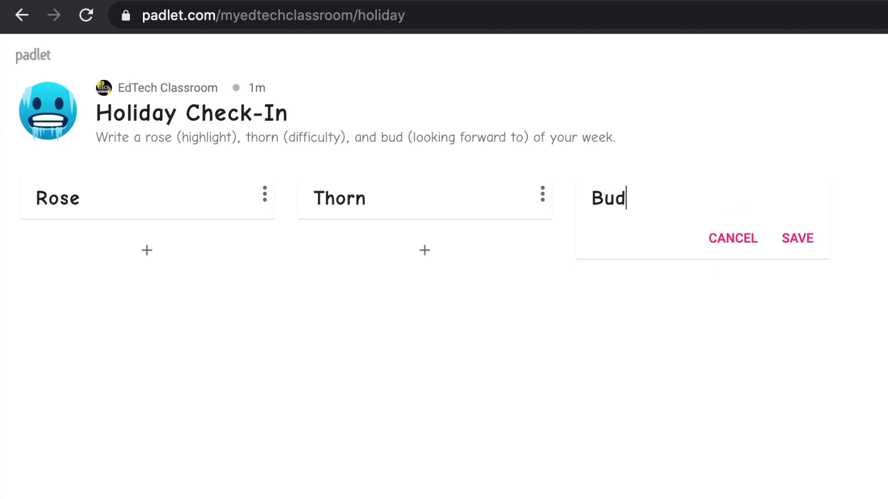
pyautogui.click(797, 236)
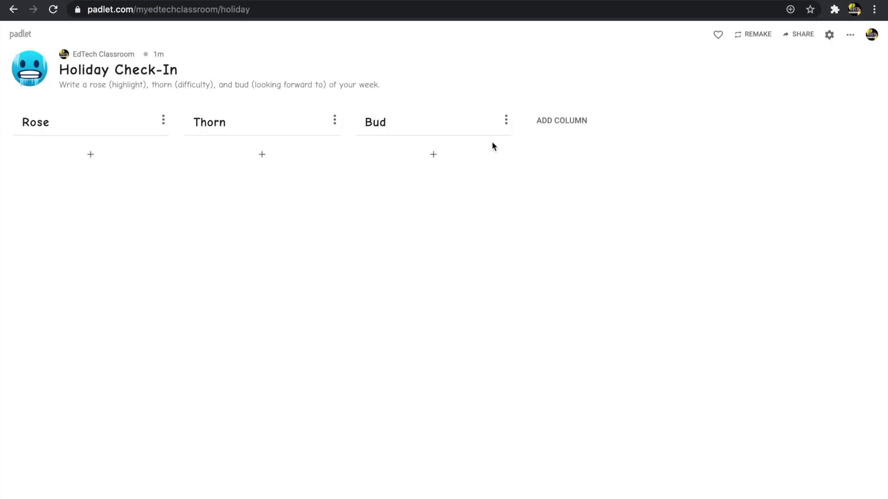
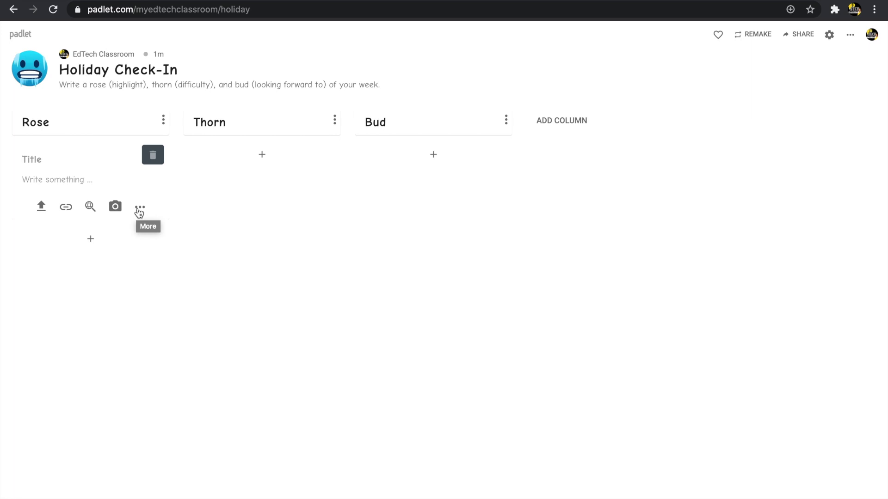
# Step: Check the new Rose post's attachment options and search the web's GIFs for "rose"
pyautogui.click(140, 209)
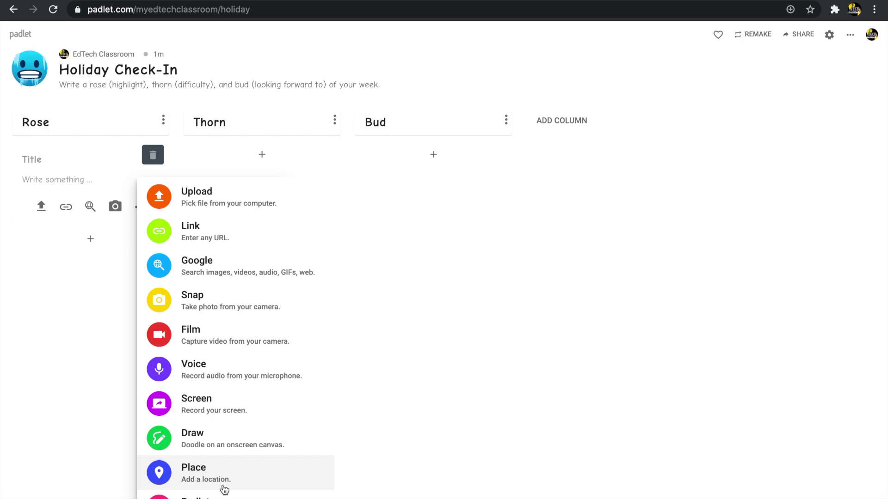
pyautogui.click(89, 208)
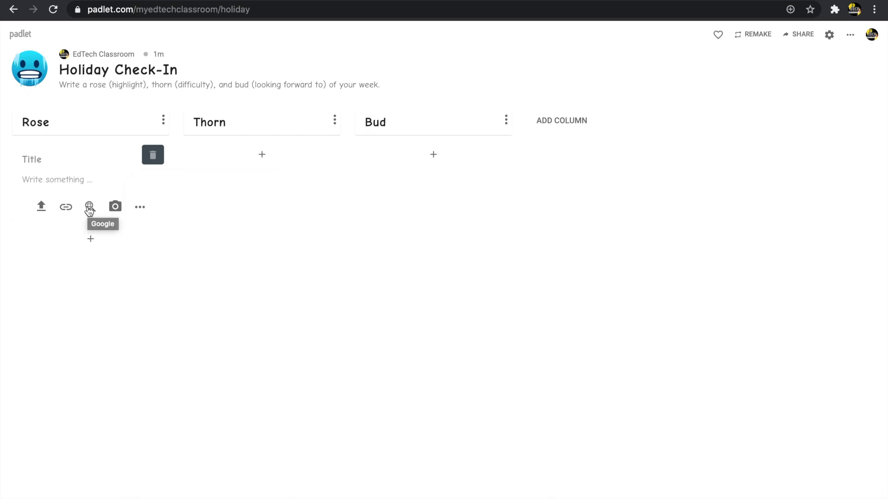
pyautogui.click(89, 207)
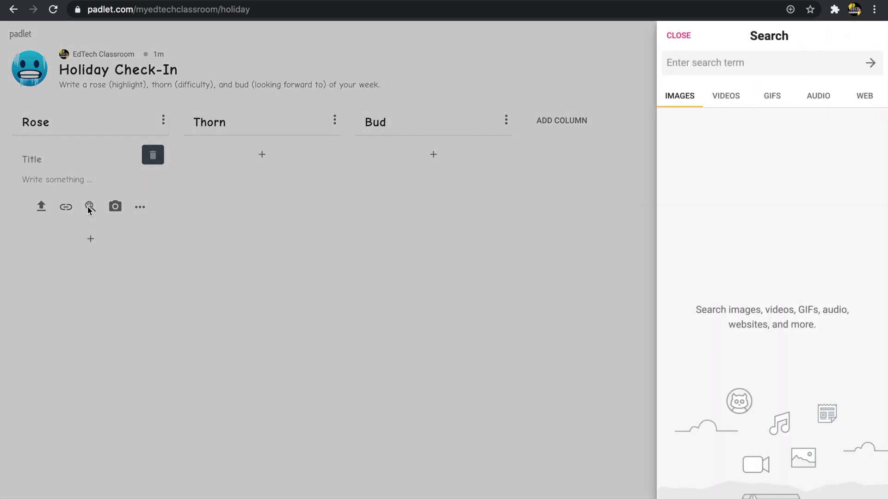
pyautogui.write('rose')
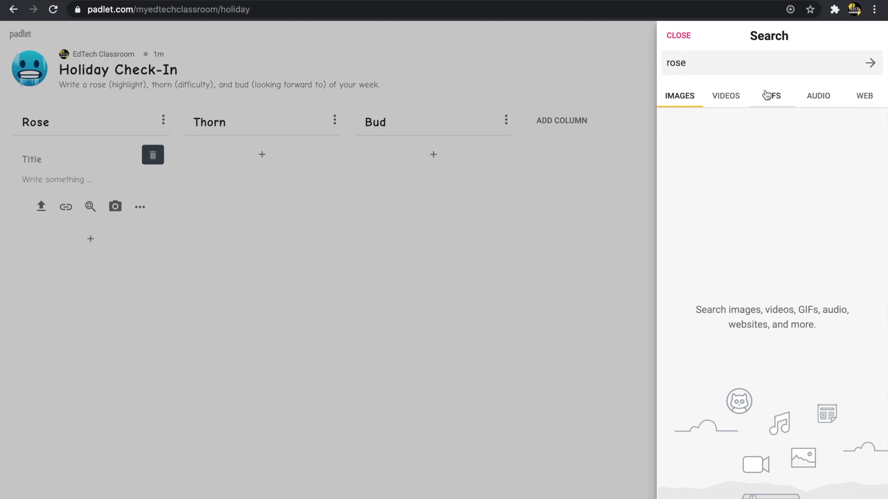
pyautogui.click(778, 102)
pyautogui.click(754, 60)
pyautogui.write('mai')
pyautogui.press('BackSpace')
pyautogui.press('BackSpace')
pyautogui.press('BackSpace')
pyautogui.write('rose')
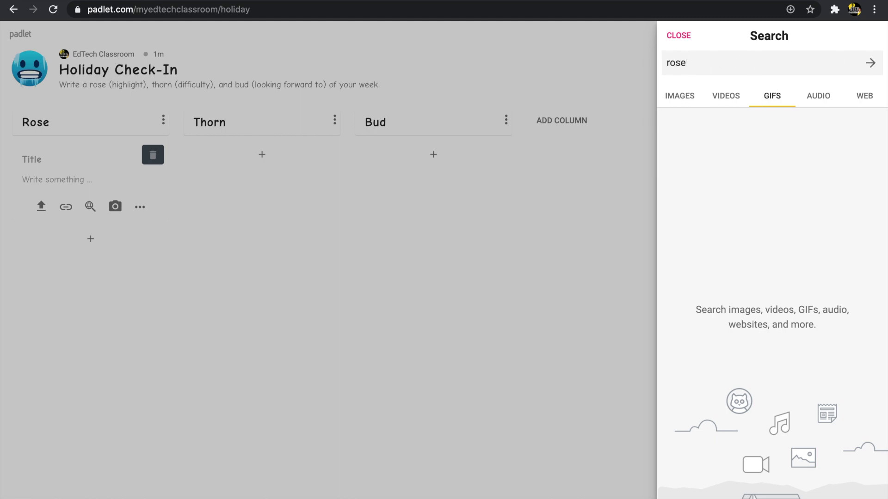
pyautogui.press('Return')
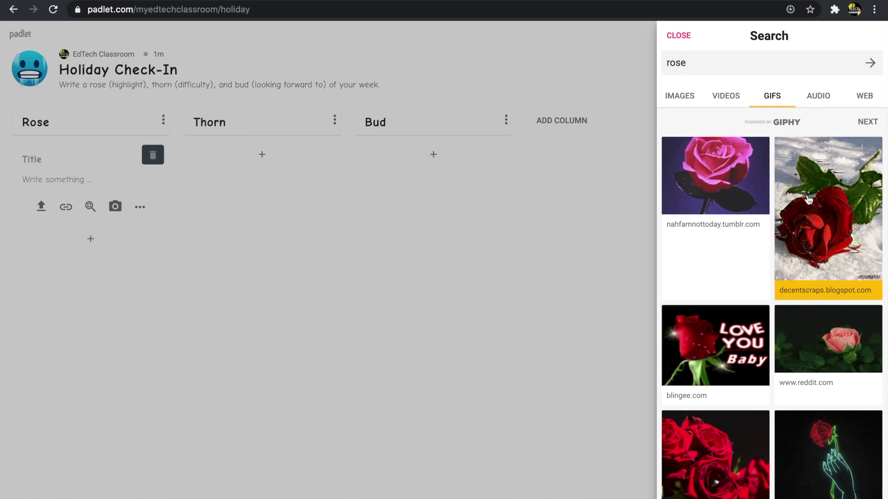
# Step: Attach the magenta rose GIF from gifs.alphacoders.com to the Rose post and finish the post
pyautogui.scroll(-1, 808, 199)
pyautogui.scroll(-2, 808, 200)
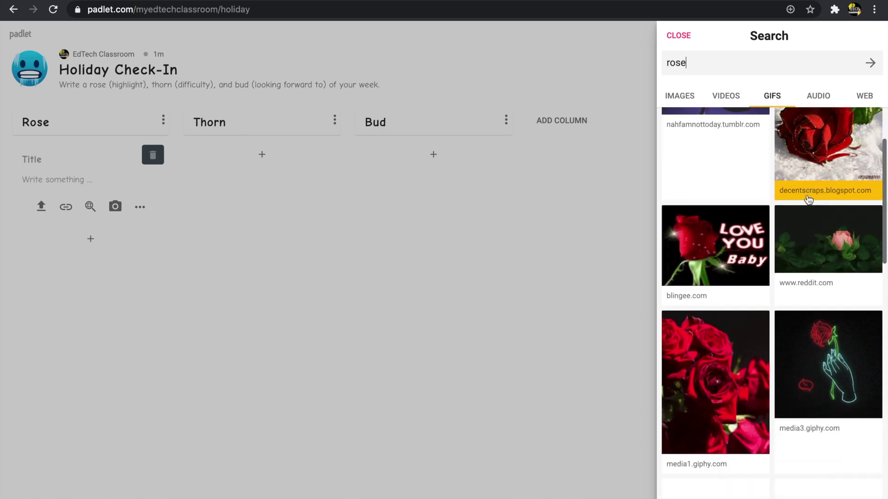
pyautogui.scroll(-3, 818, 254)
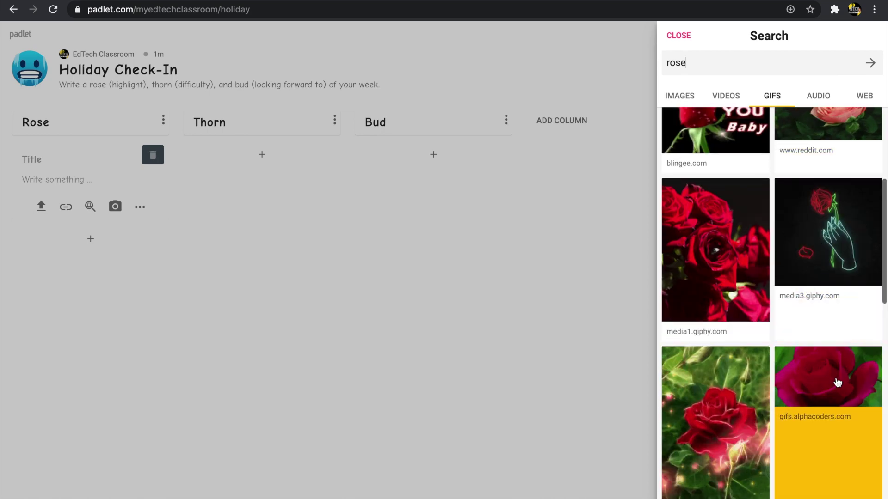
pyautogui.click(831, 392)
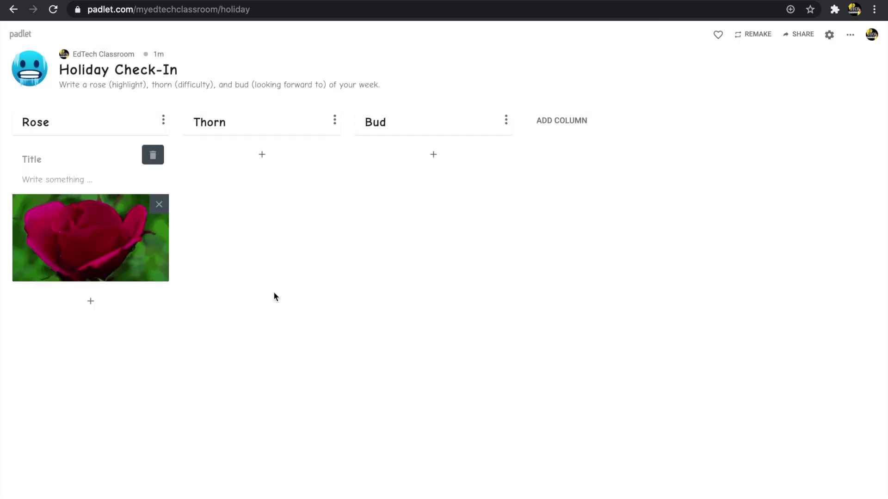
pyautogui.click(228, 331)
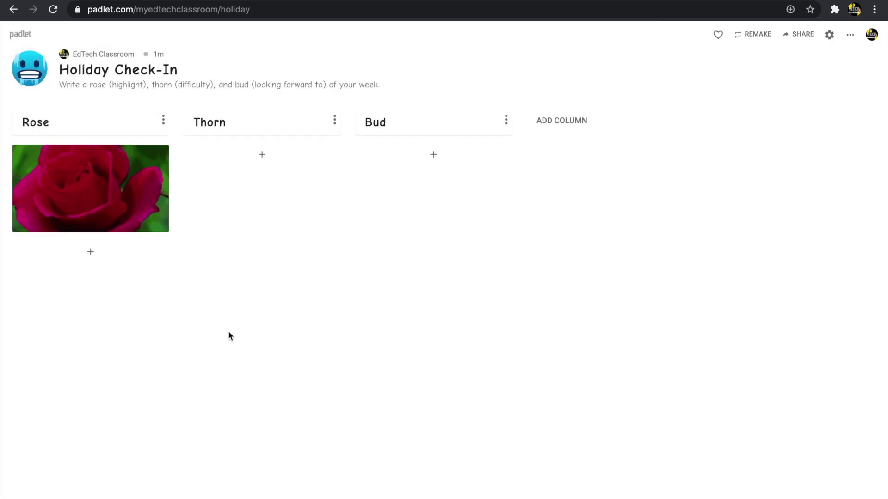
pyautogui.click(261, 156)
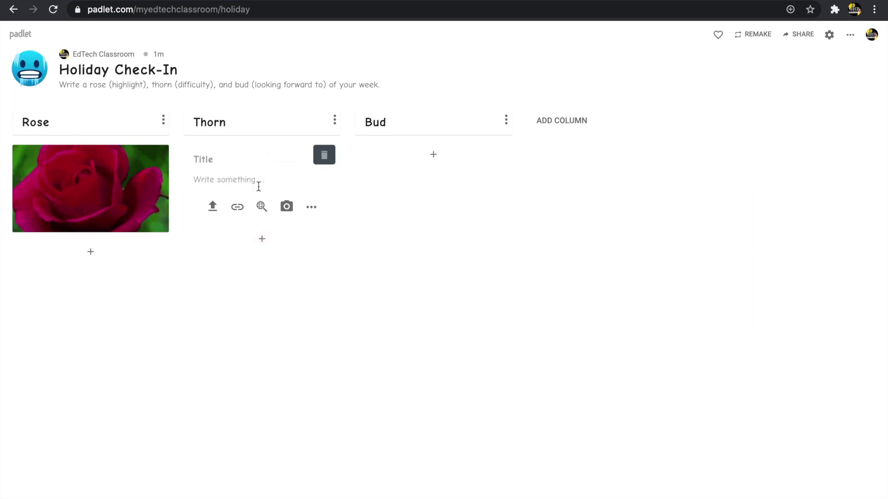
pyautogui.click(262, 208)
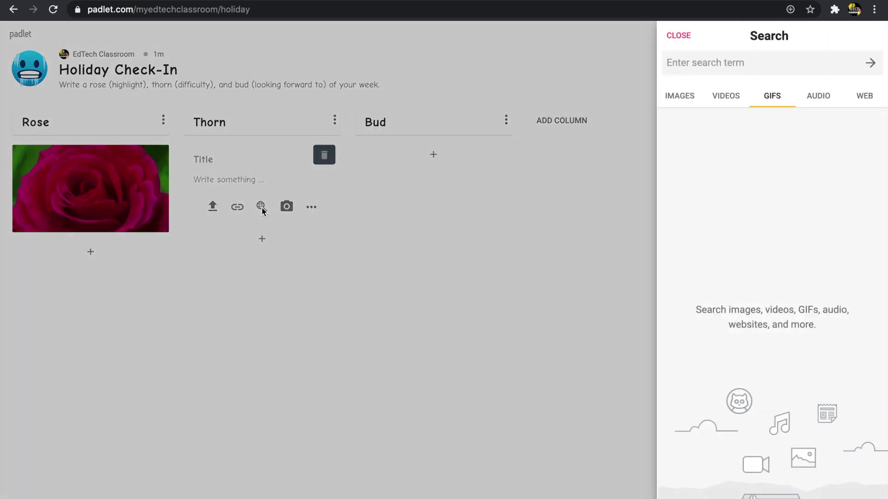
pyautogui.write('thorn')
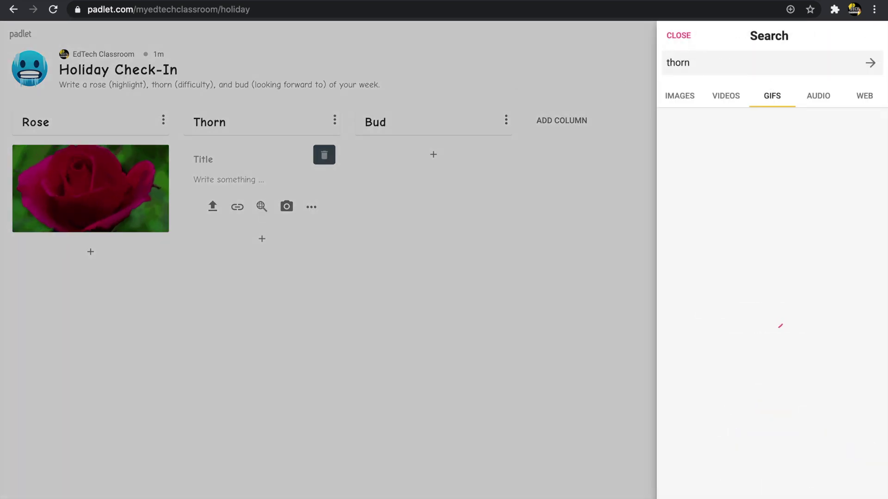
pyautogui.scroll(-2, 768, 153)
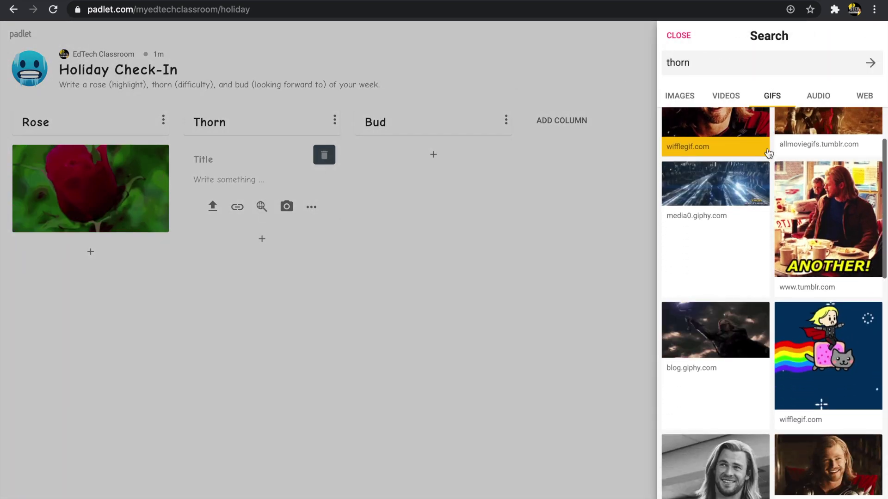
pyautogui.scroll(-2, 769, 154)
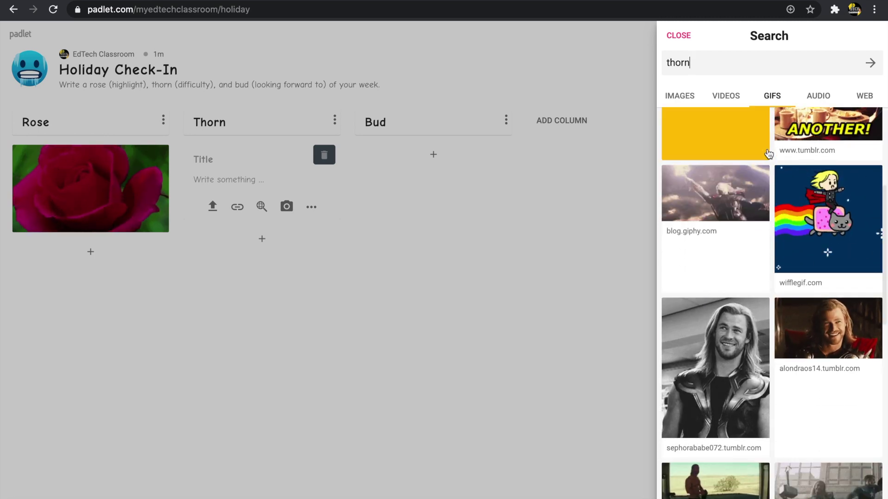
pyautogui.click(686, 94)
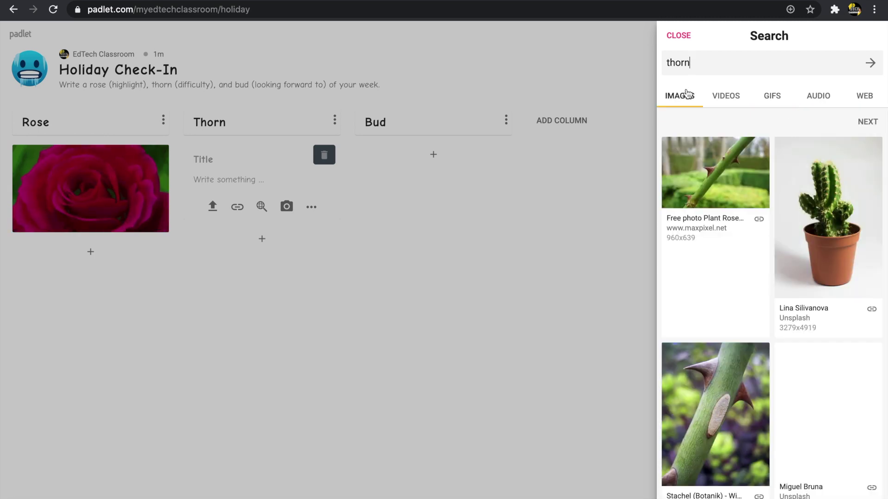
pyautogui.click(701, 174)
pyautogui.click(496, 258)
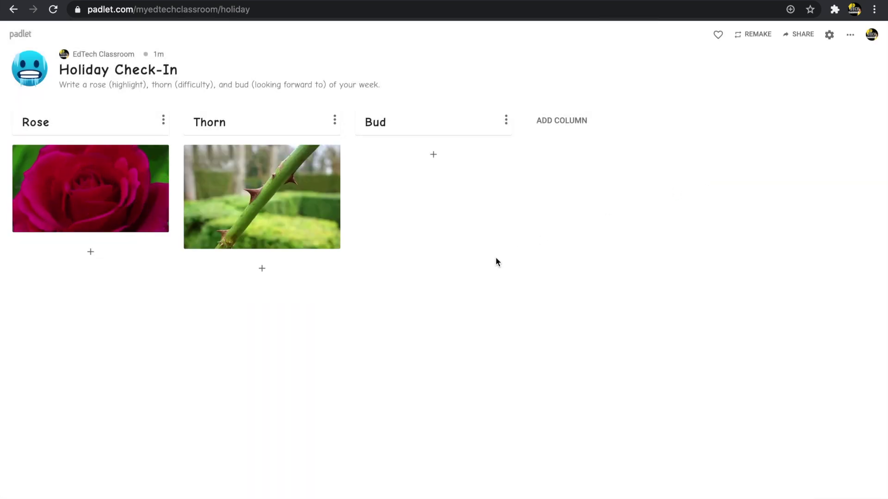
# Step: Add a post to the Bud column with the green flower bud under a blue sky from an image search for "bud"
pyautogui.click(434, 155)
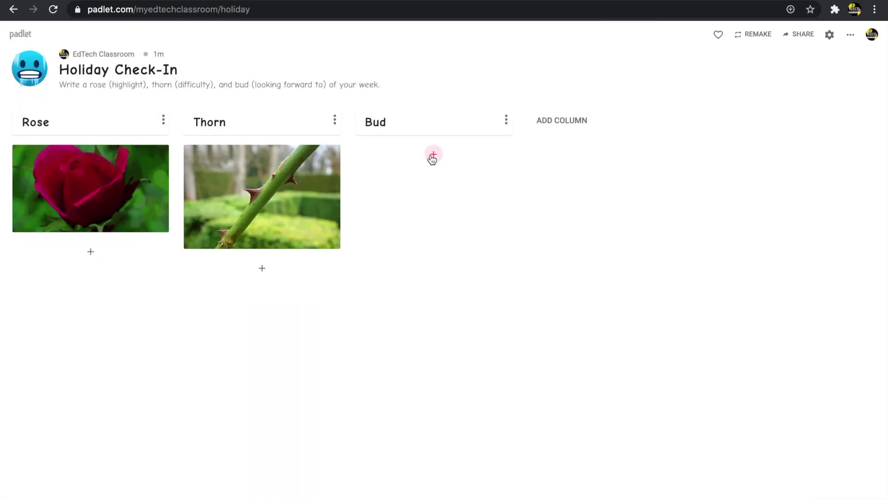
pyautogui.click(433, 207)
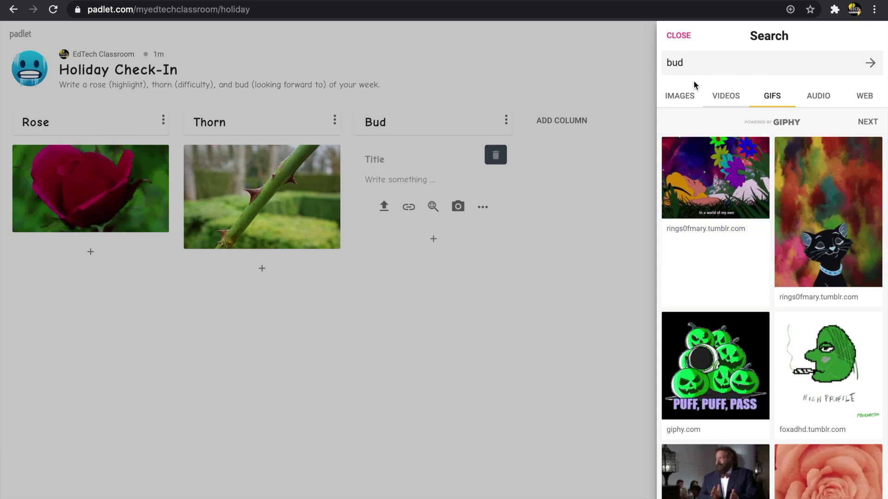
pyautogui.click(687, 97)
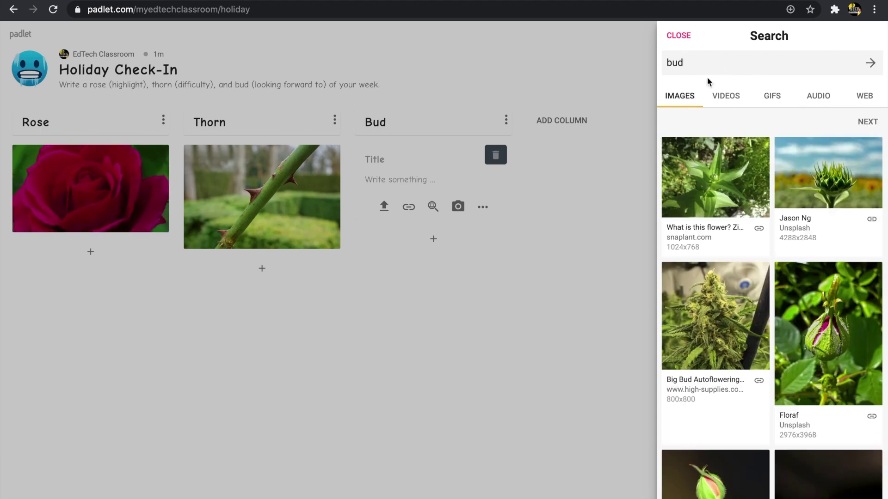
pyautogui.click(809, 172)
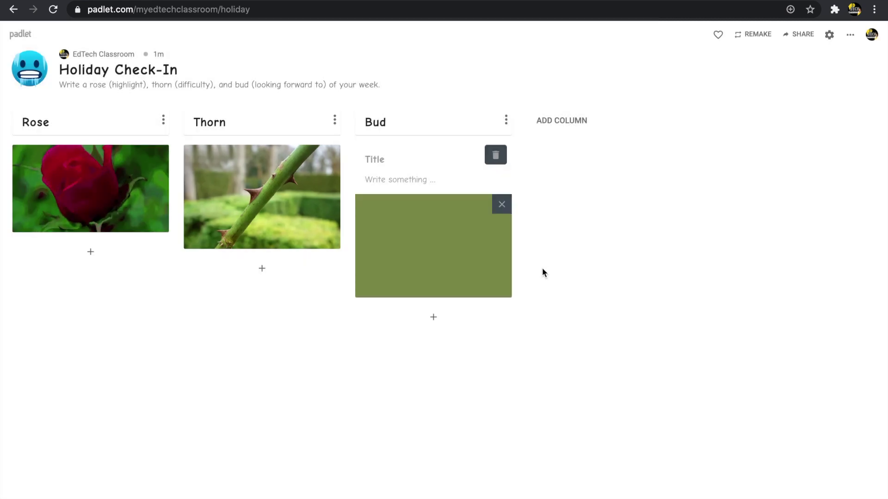
pyautogui.click(586, 275)
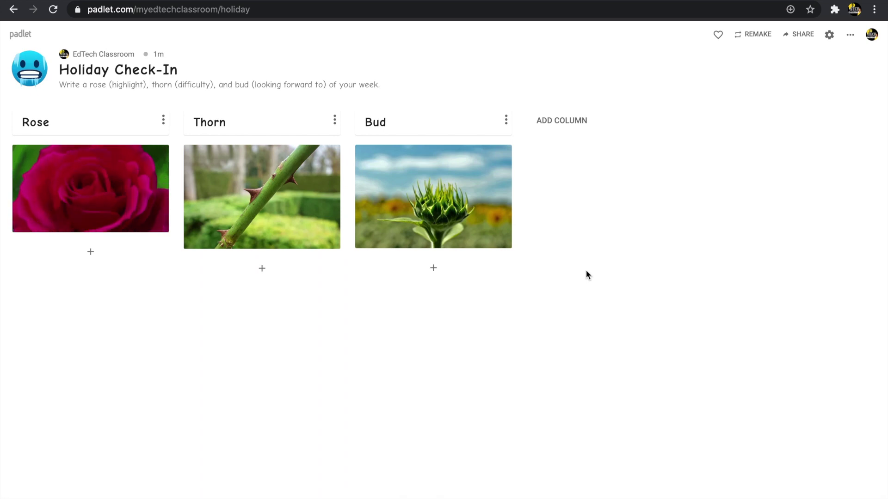
# Step: Add a Rose post titled "My rose is..." with the text "I have loved learning with all of you this week."
pyautogui.click(91, 251)
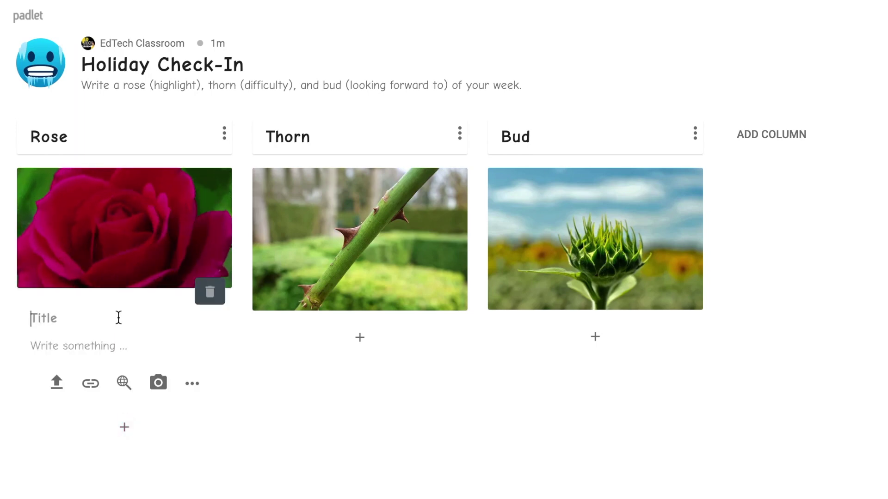
pyautogui.write('My ')
pyautogui.write('rose is...')
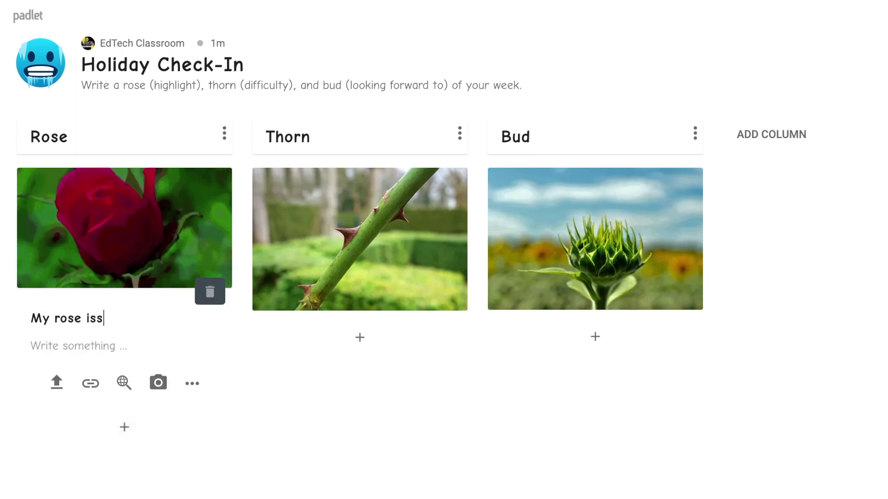
pyautogui.click(117, 342)
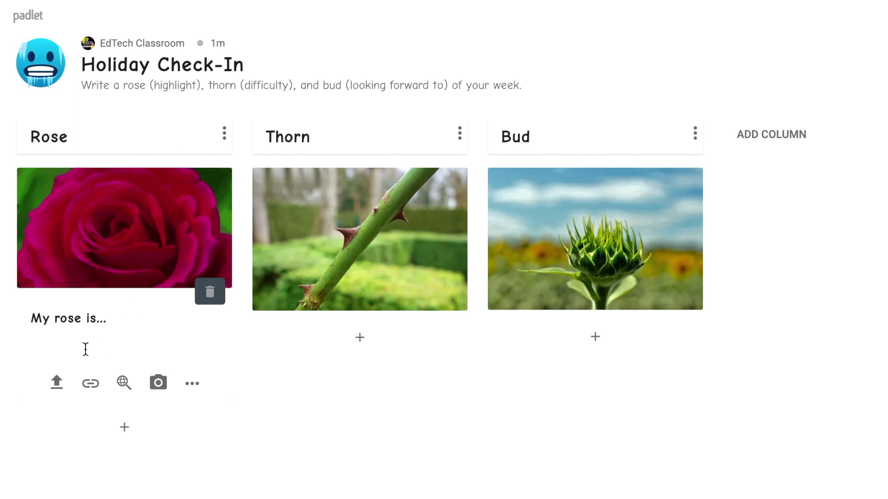
pyautogui.write('I have loved le')
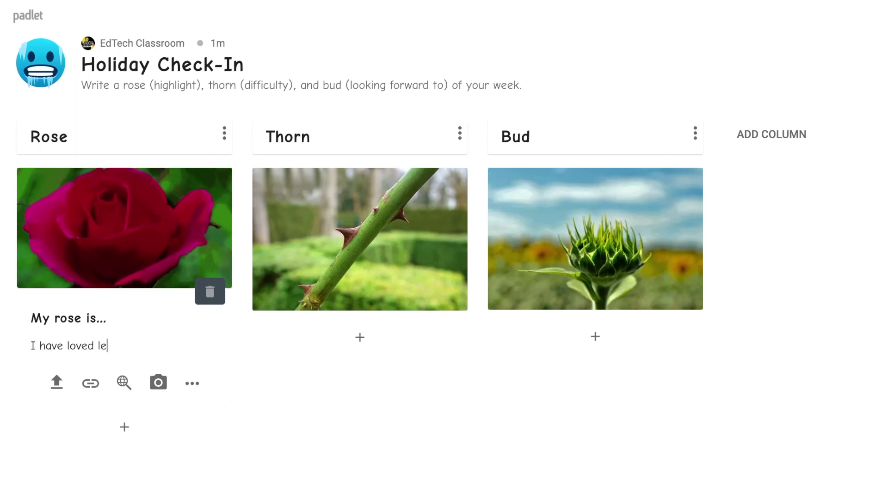
pyautogui.write('arning with all of you this week.')
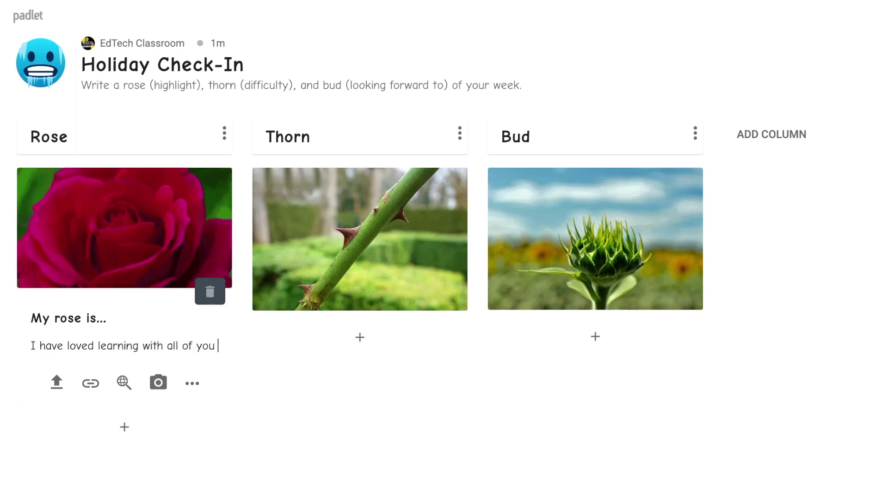
# Step: Add a Thorn post titled "My thorn is..." with the text "I miss being in the classroom together."
pyautogui.click(359, 337)
pyautogui.write('My t')
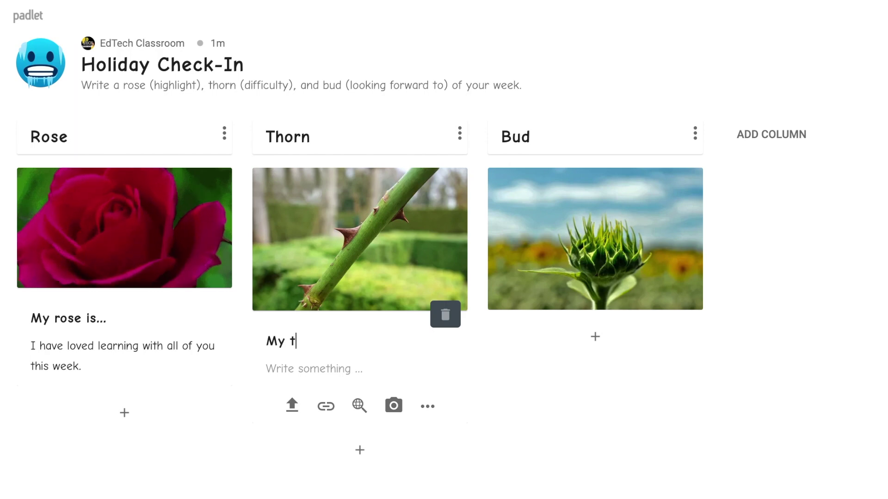
pyautogui.write('horn is...')
pyautogui.click(353, 371)
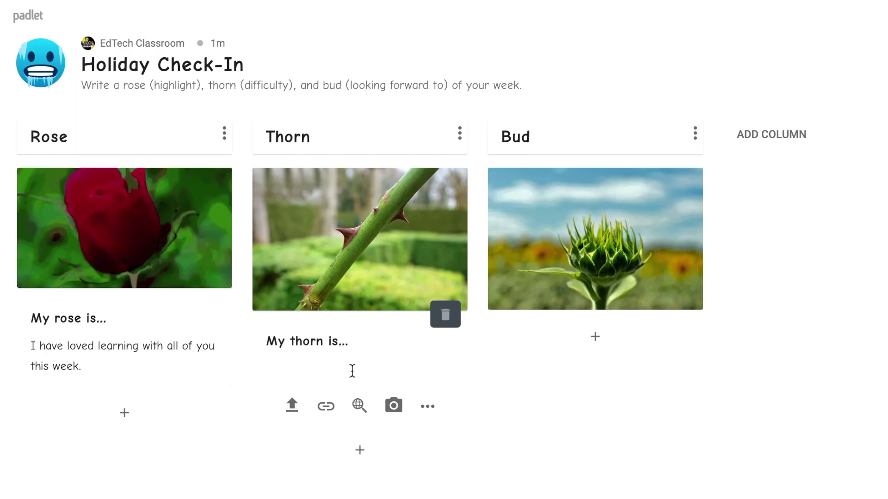
pyautogui.write('I ')
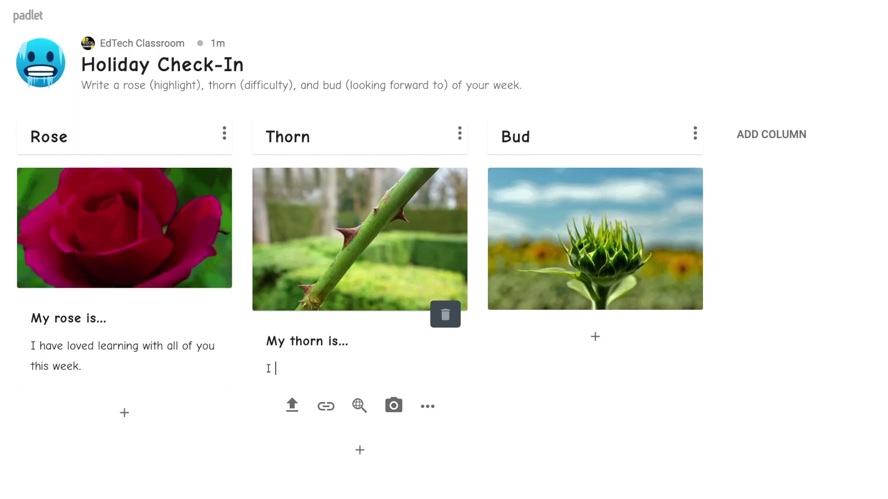
pyautogui.write('miss being in the cl')
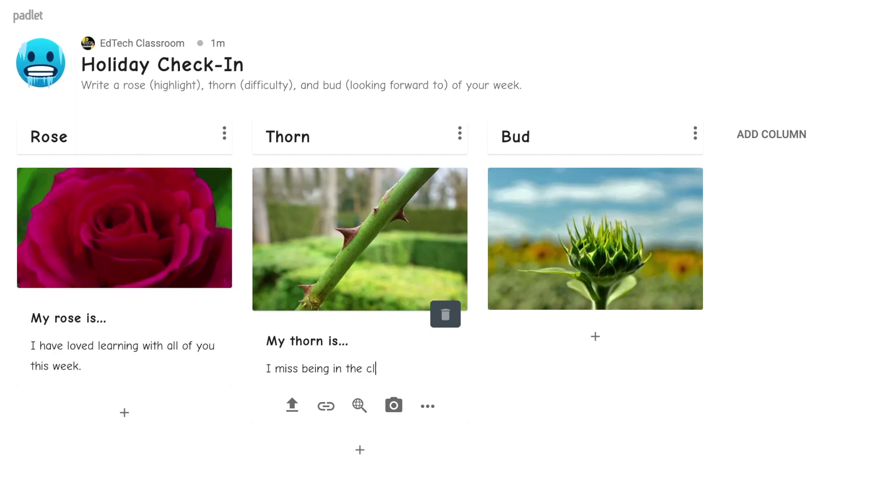
pyautogui.write('assroom together')
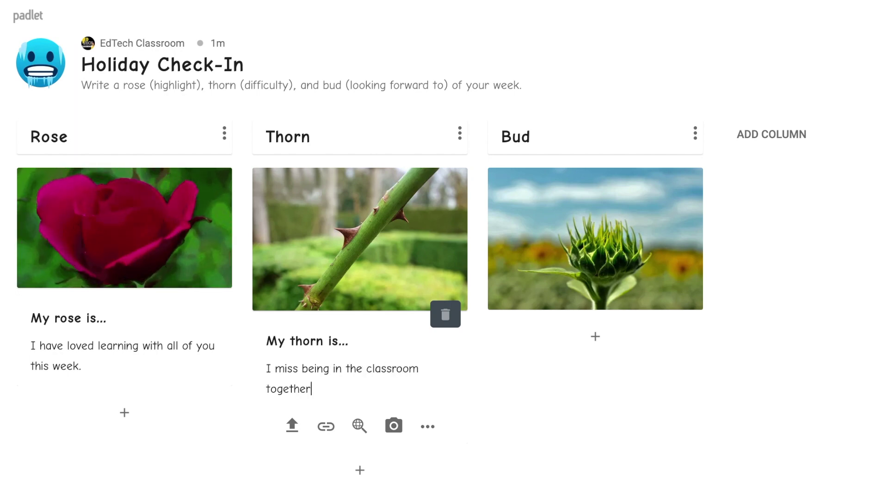
pyautogui.write('.')
# Step: Add a Bud post titled "My bud is..." with the text "I am excited to have a break over the holidays."
pyautogui.click(595, 337)
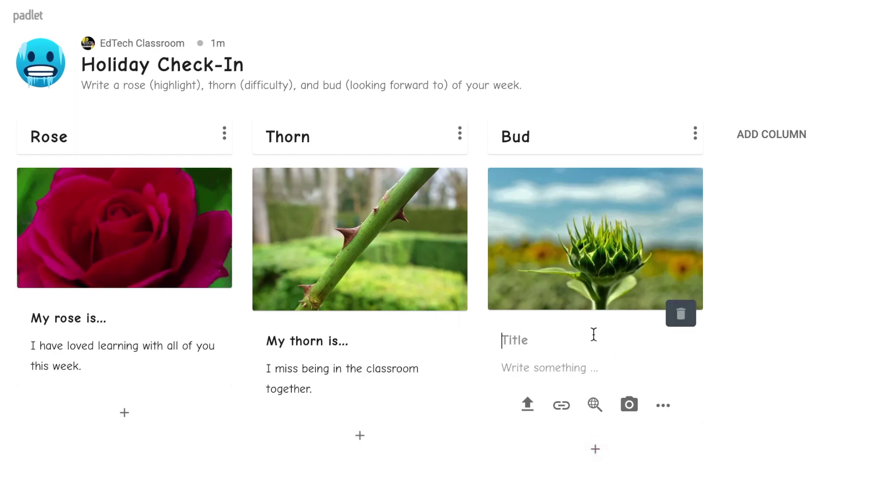
pyautogui.write('My bud is.')
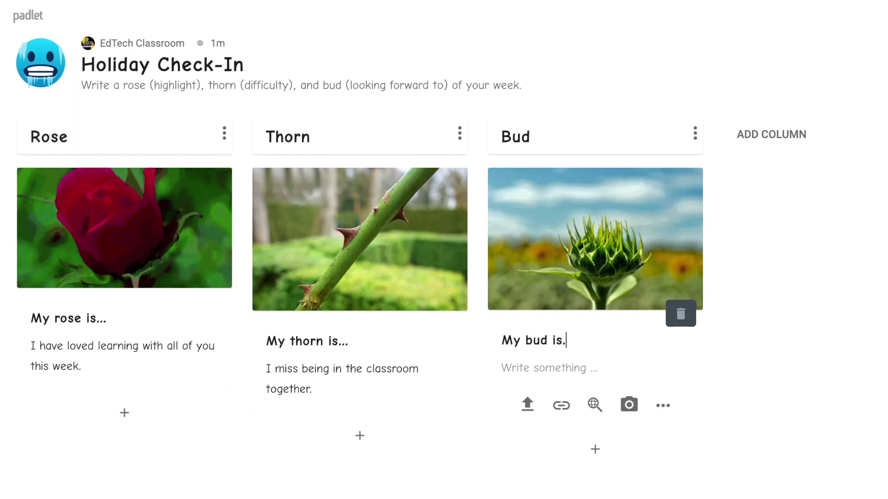
pyautogui.write('..')
pyautogui.click(590, 363)
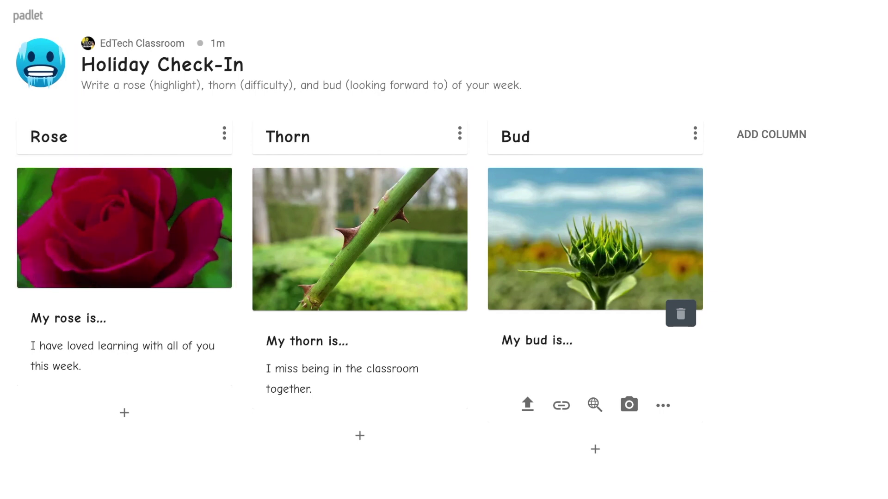
pyautogui.write('I am excited ')
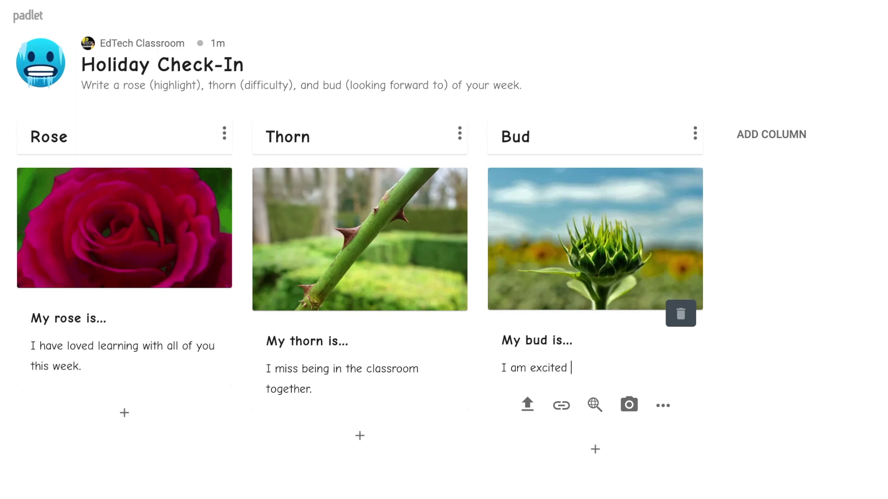
pyautogui.write('to have')
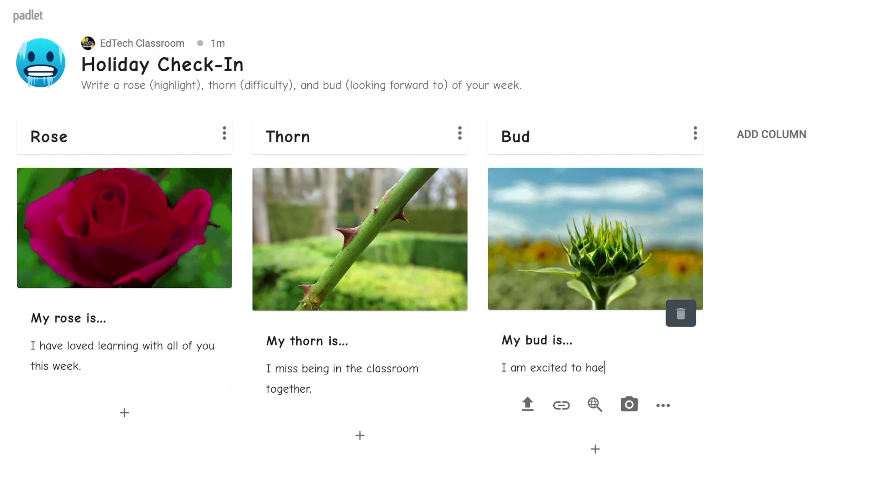
pyautogui.press('BackSpace')
pyautogui.press('BackSpace')
pyautogui.write('ve a break ')
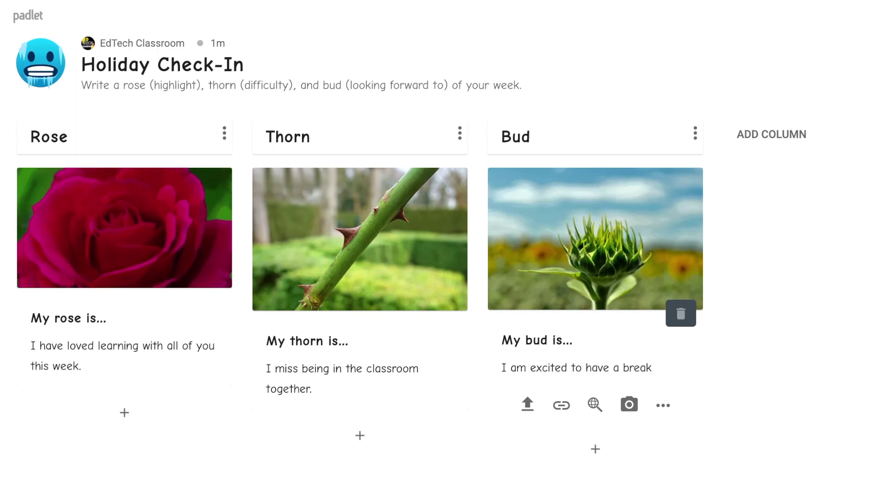
pyautogui.write('over the holidays.')
pyautogui.click(591, 496)
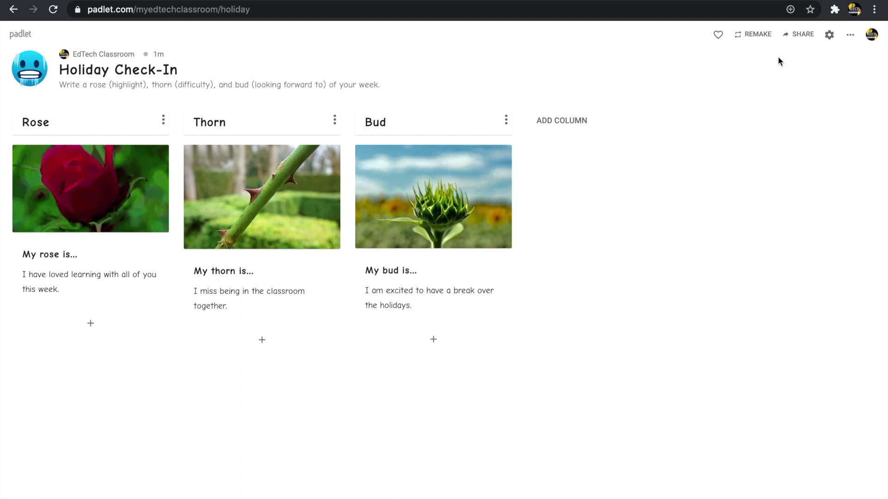
# Step: Review the padlet's privacy levels and visitor permission choices in the sharing settings, then return to the sharing options
pyautogui.click(795, 40)
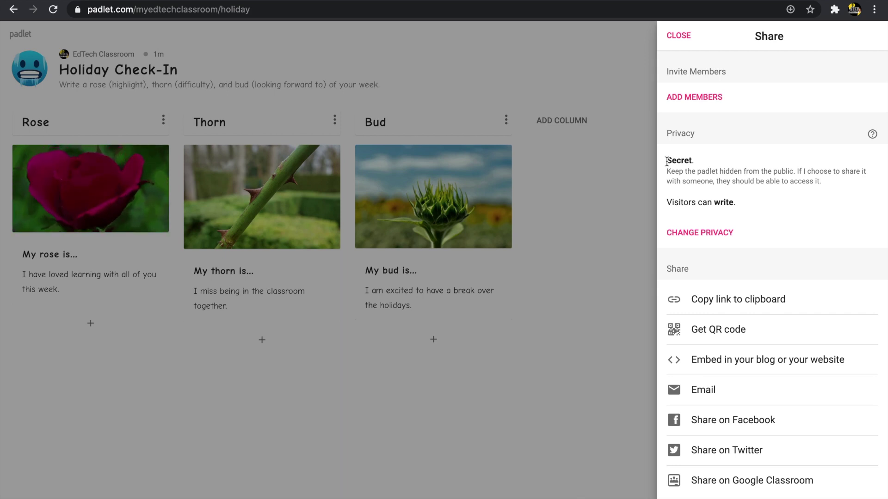
pyautogui.click(704, 233)
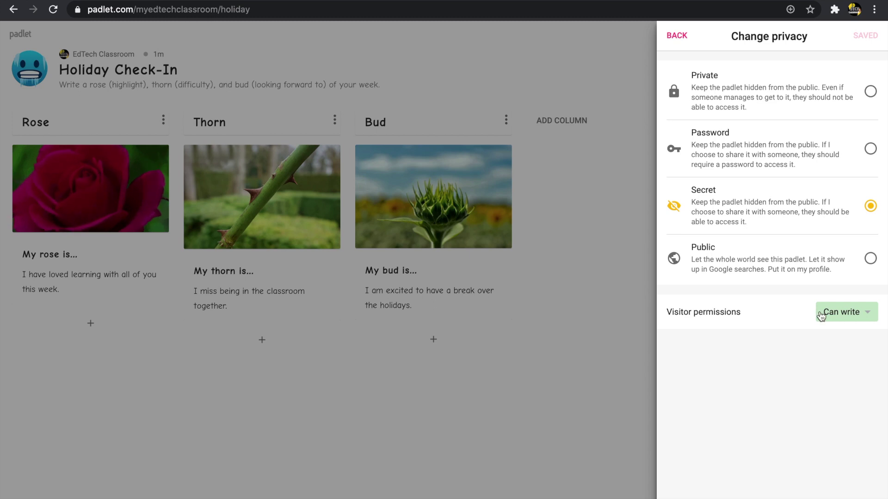
pyautogui.click(850, 315)
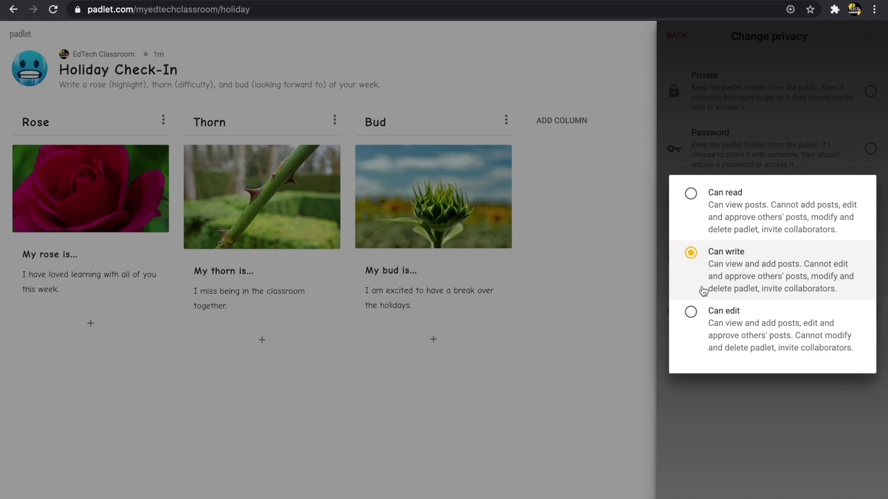
pyautogui.click(688, 35)
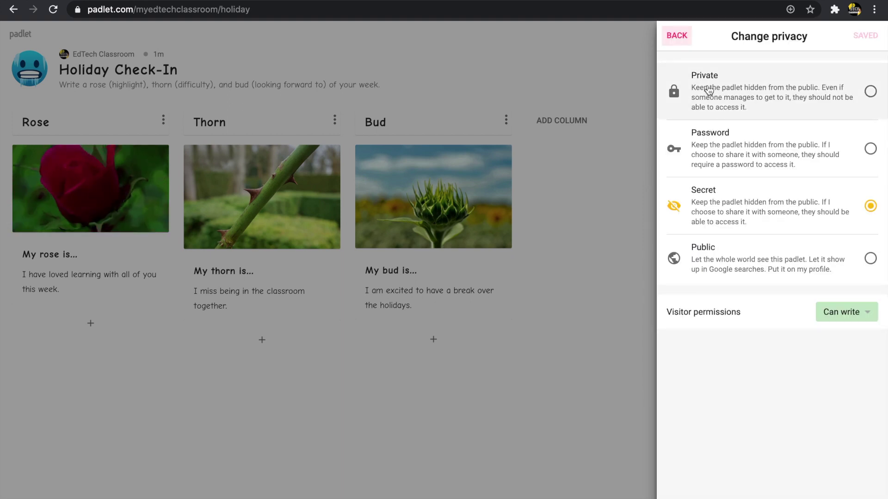
pyautogui.click(680, 39)
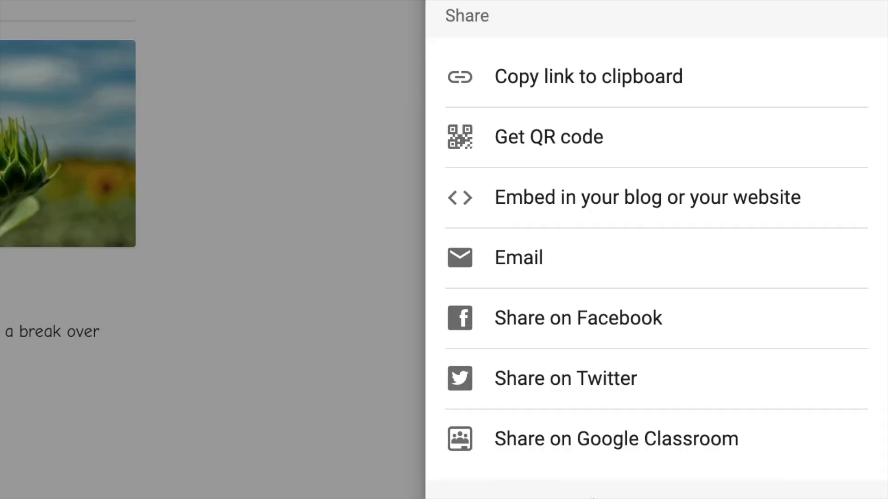